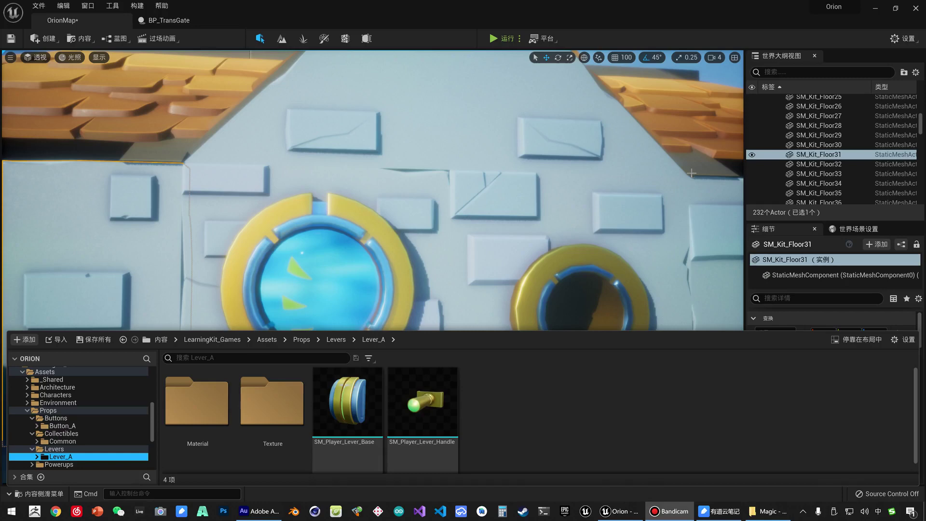
- Select the SM_Player_Lever_Base mesh and bring the content browser back up
left_click(347, 405)
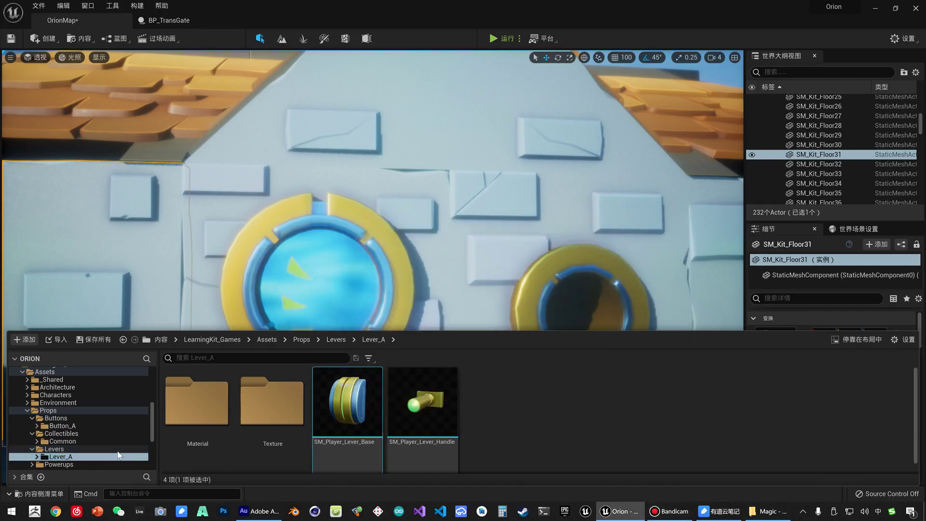
scroll(423, 265, "down", 5)
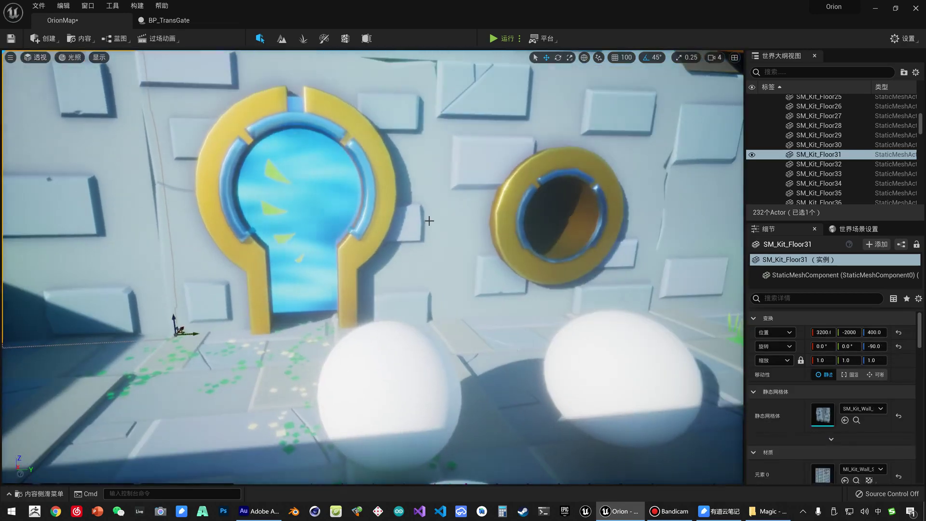
key("ctrl+space")
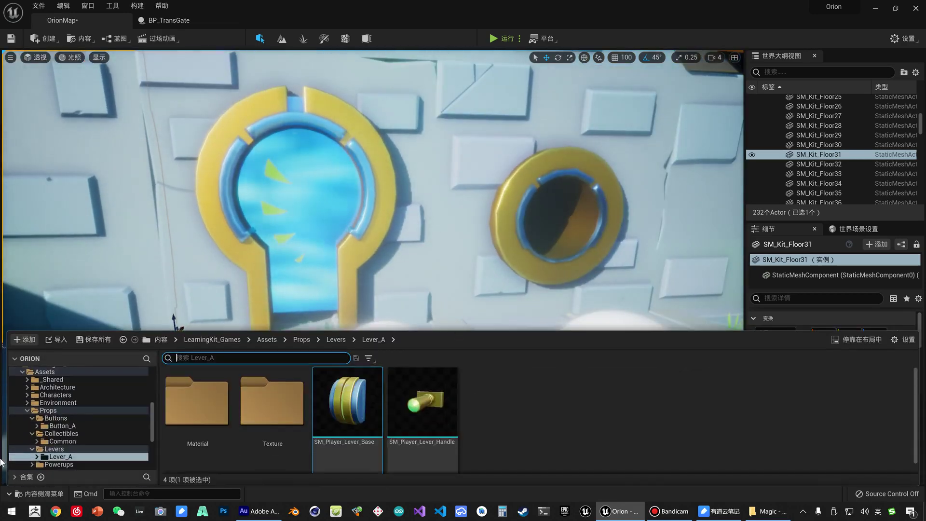
scroll(65, 423, "up", 1)
- Browse Assets > Props > Levers > Lever_A, select SM_Player_Lever_Base, then scroll the folder tree back up
left_click(45, 402)
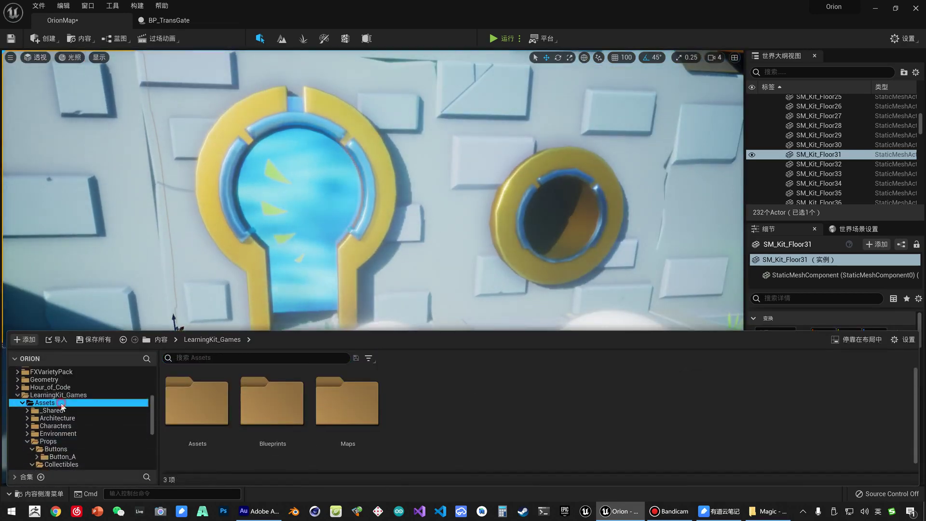
scroll(54, 433, "down", 1)
left_click(50, 425)
scroll(73, 426, "down", 3)
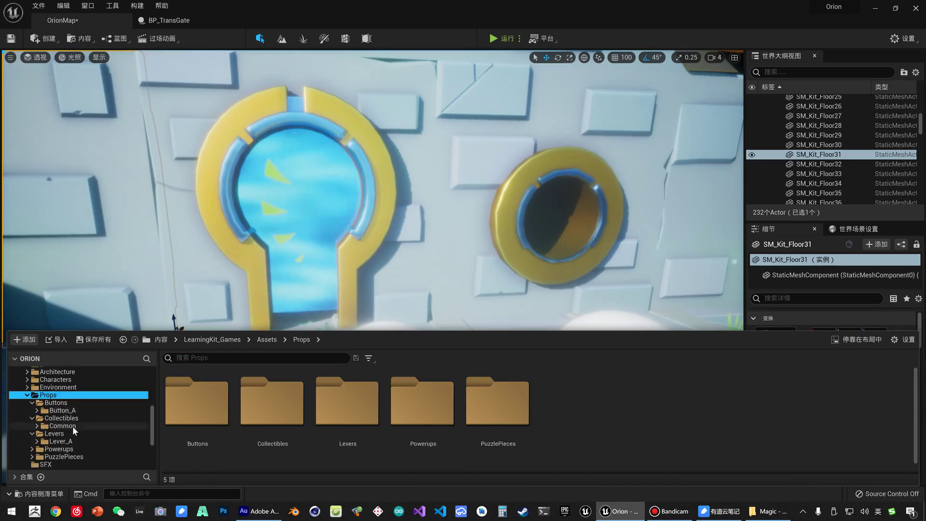
left_click(67, 418)
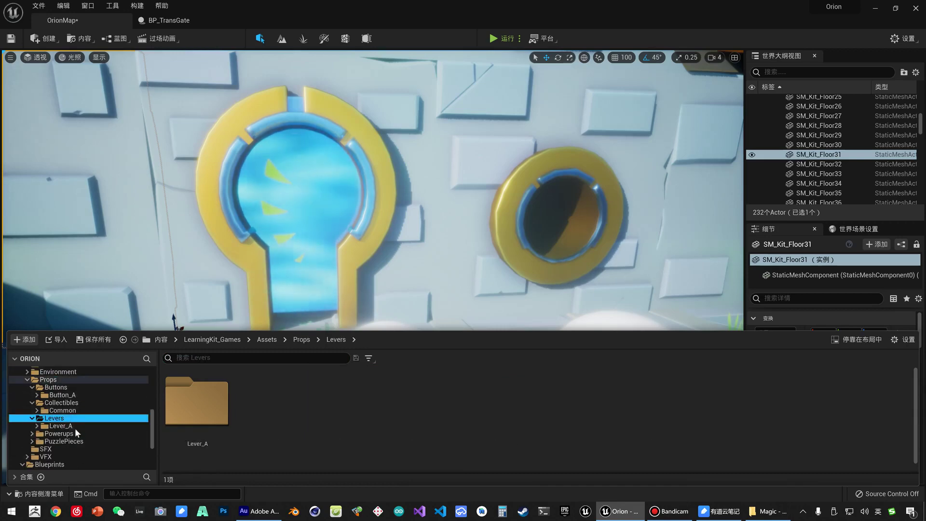
left_click(75, 426)
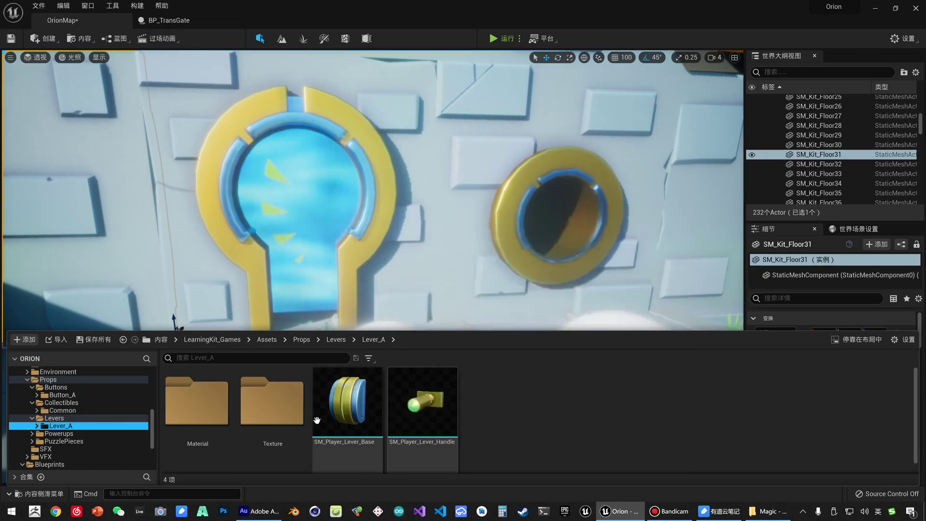
left_click(355, 419)
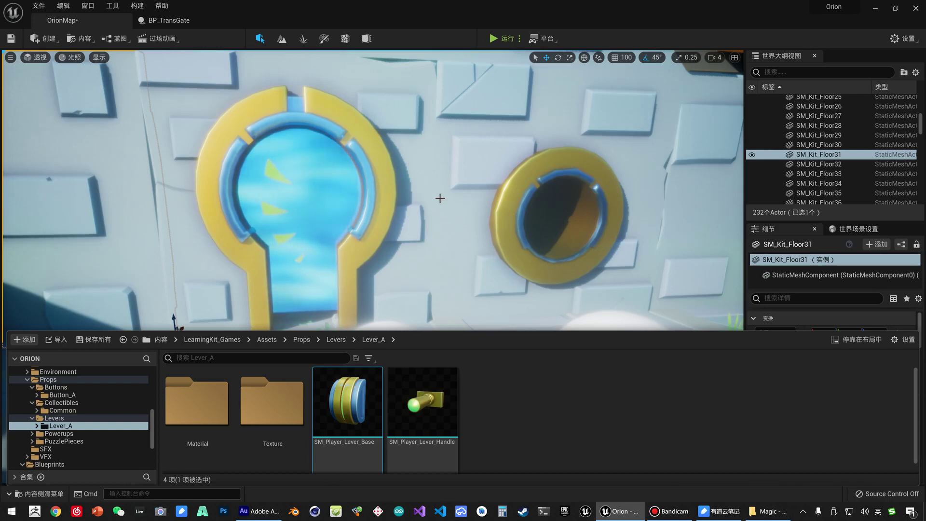
scroll(83, 418, "up", 5)
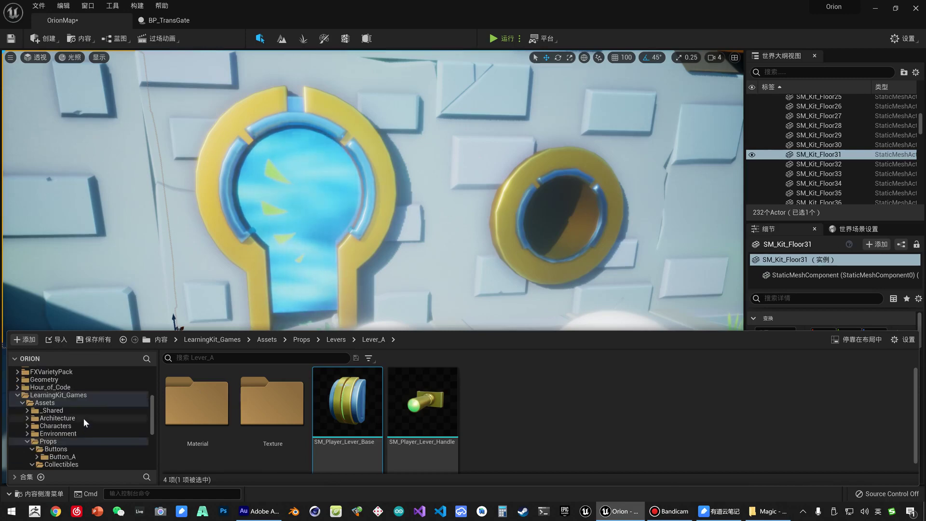
scroll(83, 418, "up", 5)
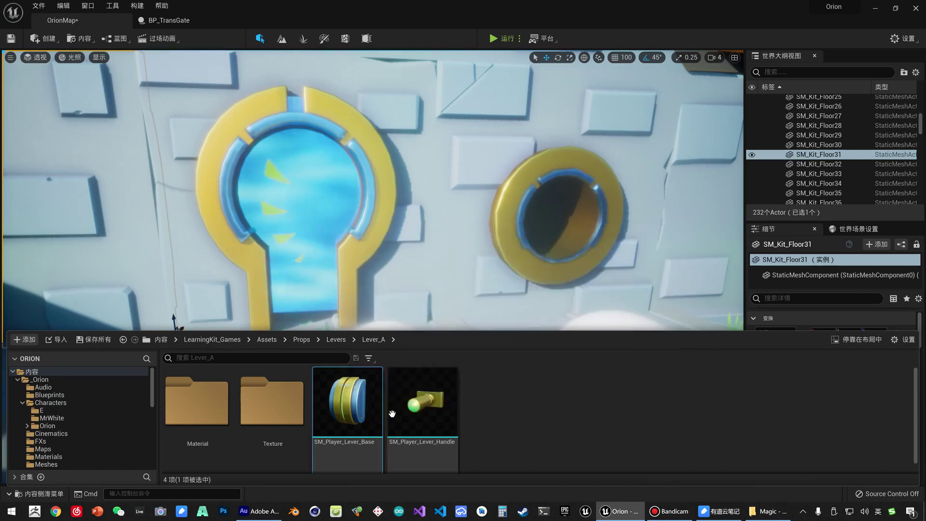
- In _Orion > Blueprints, create an Actor-based Blueprint Class named BP_GateLever
left_click(49, 395)
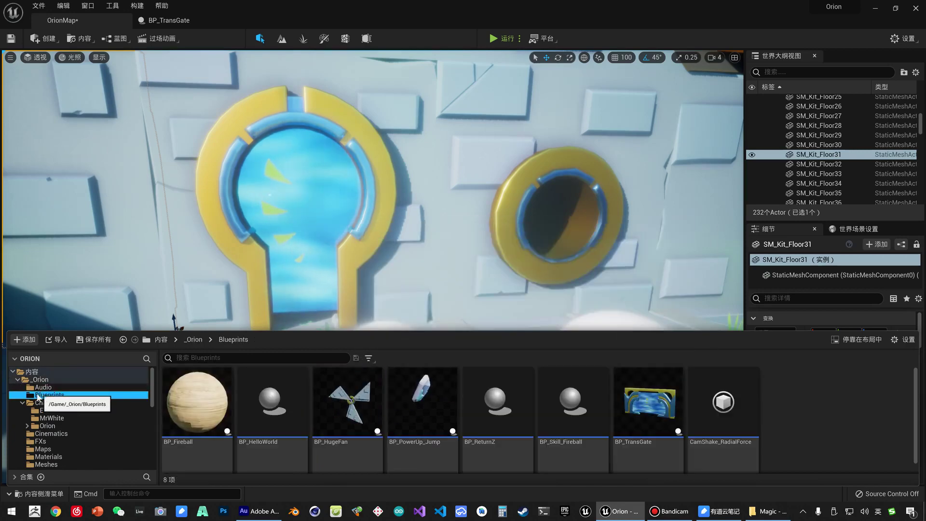
left_click(540, 479)
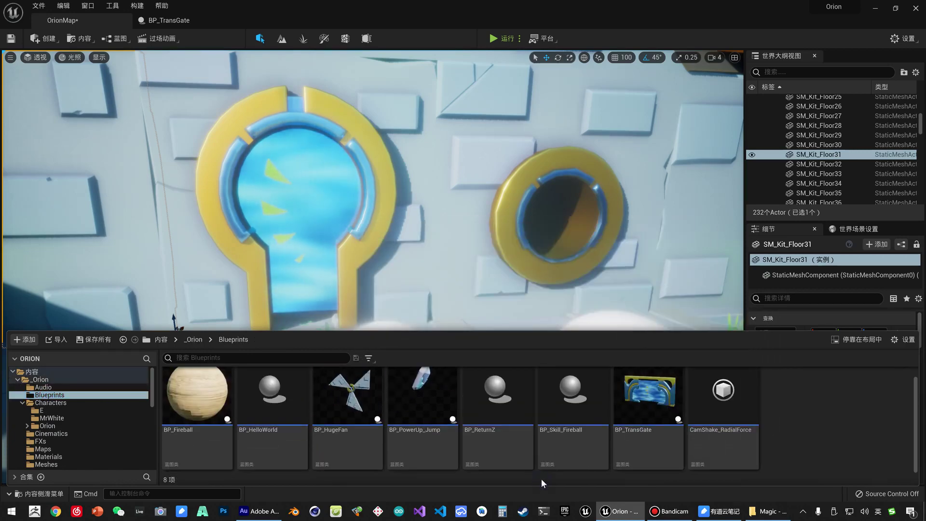
right_click(799, 462)
left_click(845, 264)
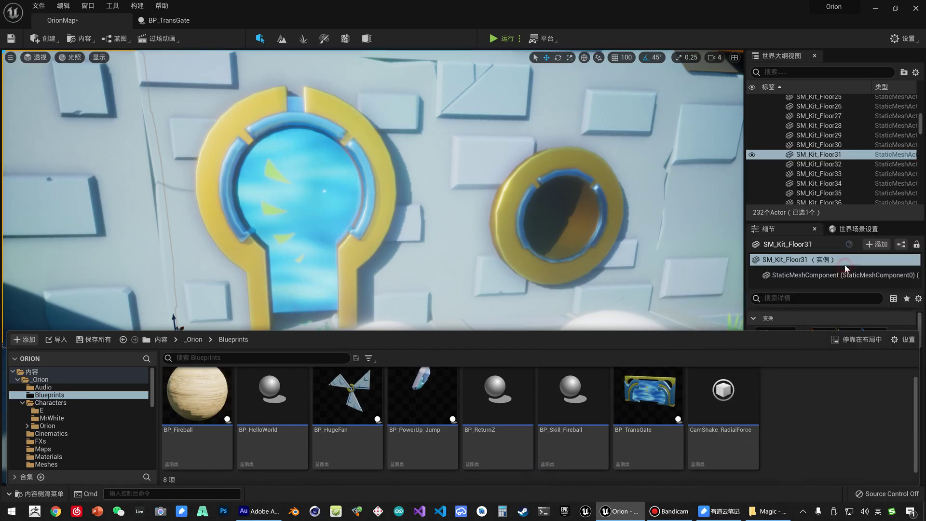
left_click(387, 161)
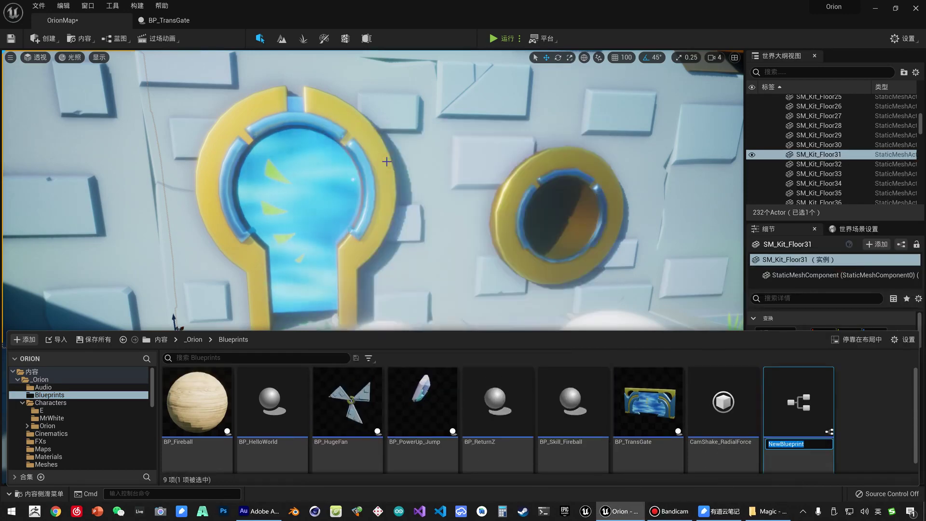
type("BP_")
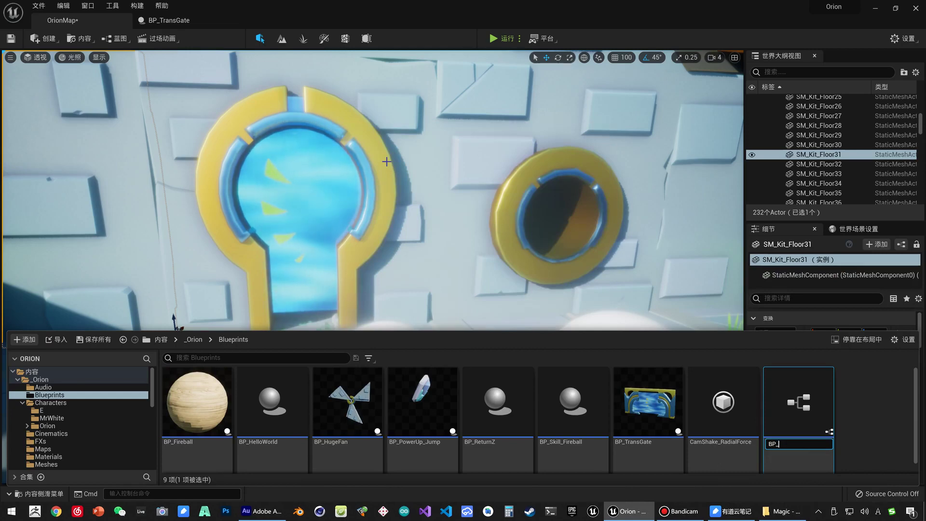
type("G")
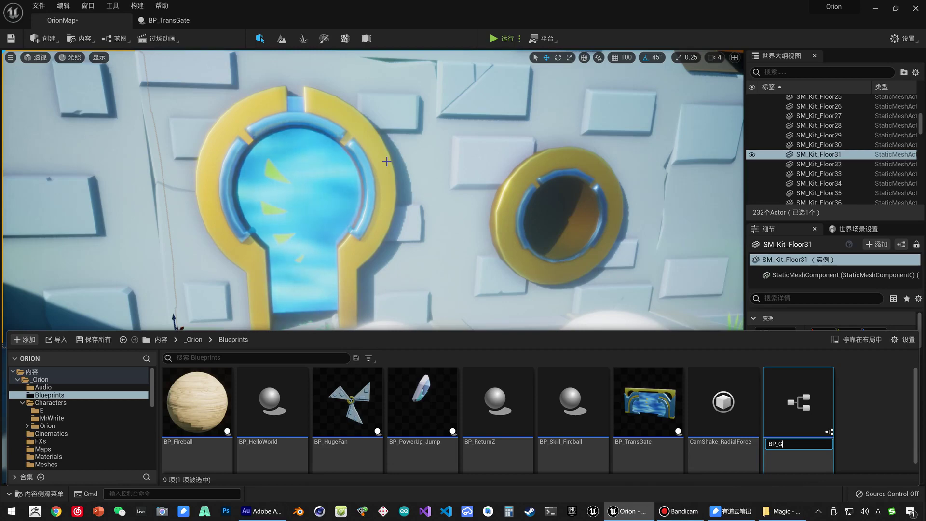
type("ate")
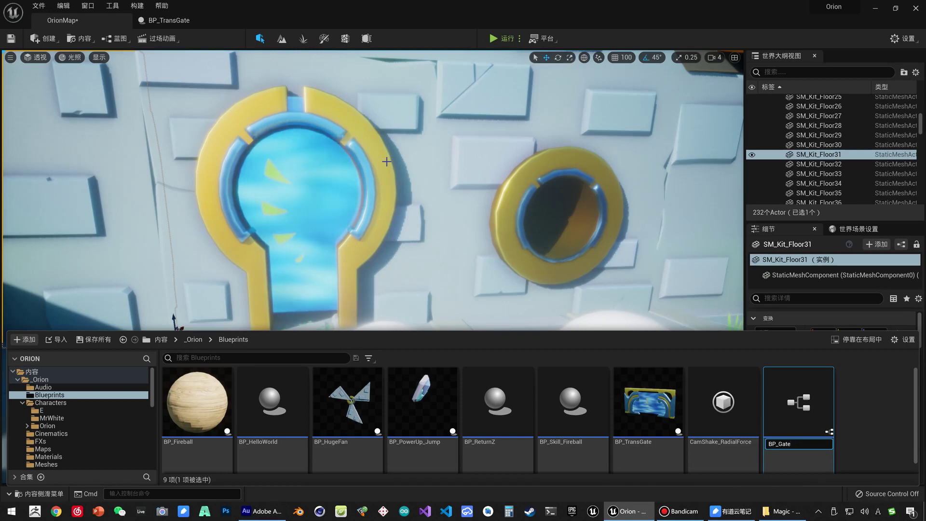
type("Lever")
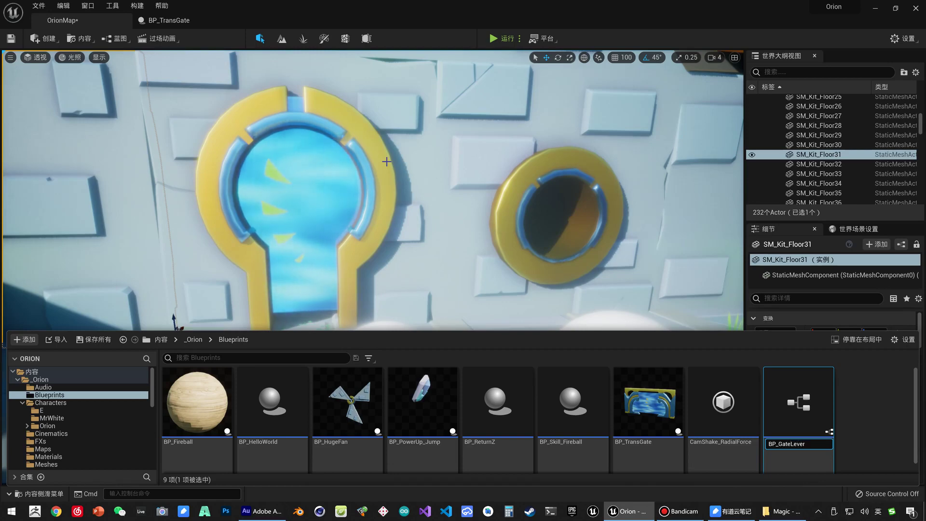
key("Return")
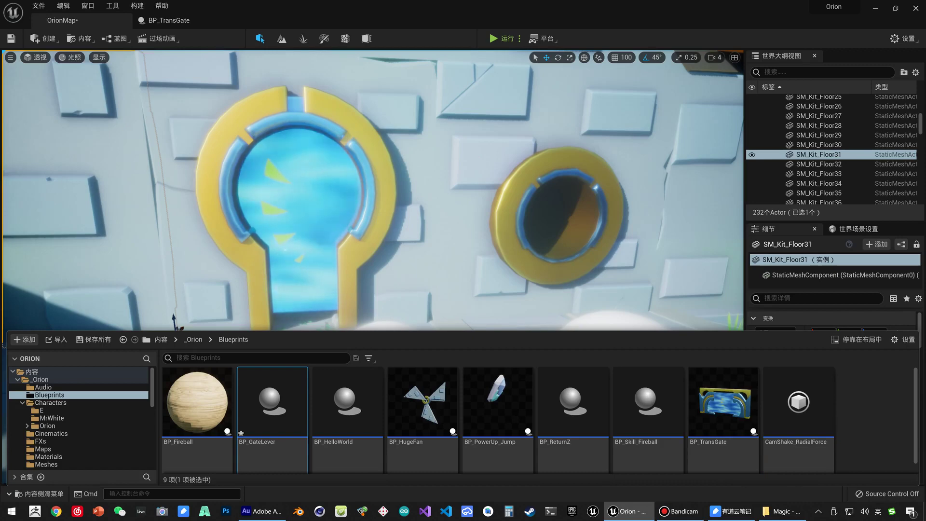
scroll(79, 419, "down", 3)
- Open BP_GateLever and add SM_Player_Lever_Base and SM_Player_Lever_Handle as components under DefaultSceneRoot
double_click(269, 409)
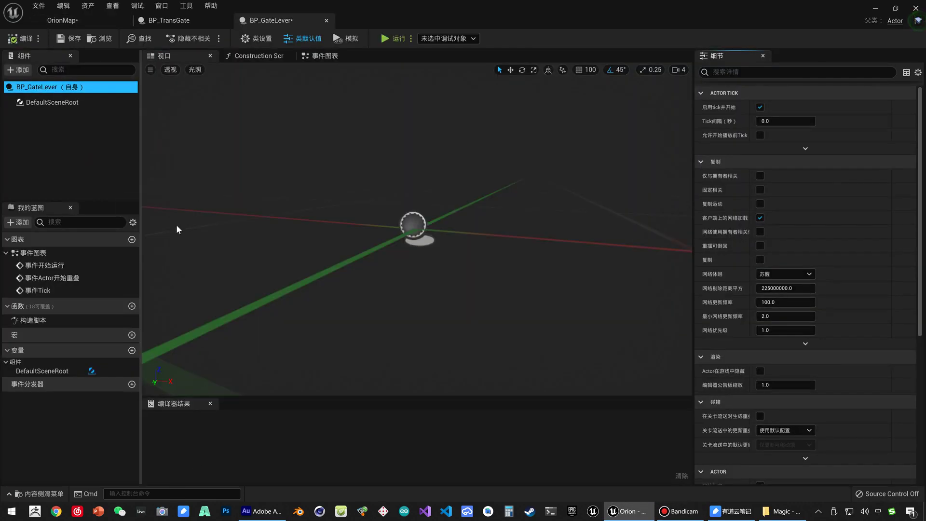
key("ctrl+space")
scroll(82, 441, "down", 2)
scroll(83, 441, "down", 3)
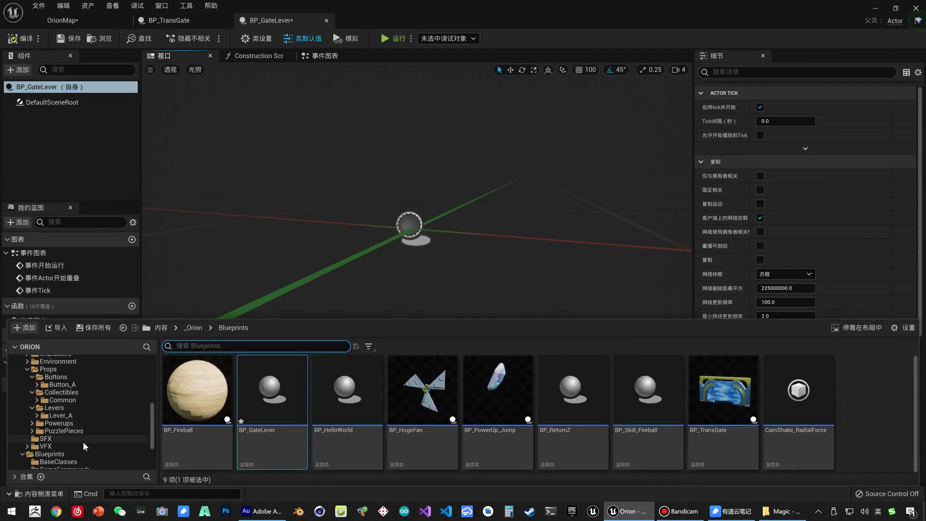
left_click(68, 384)
left_click(347, 391)
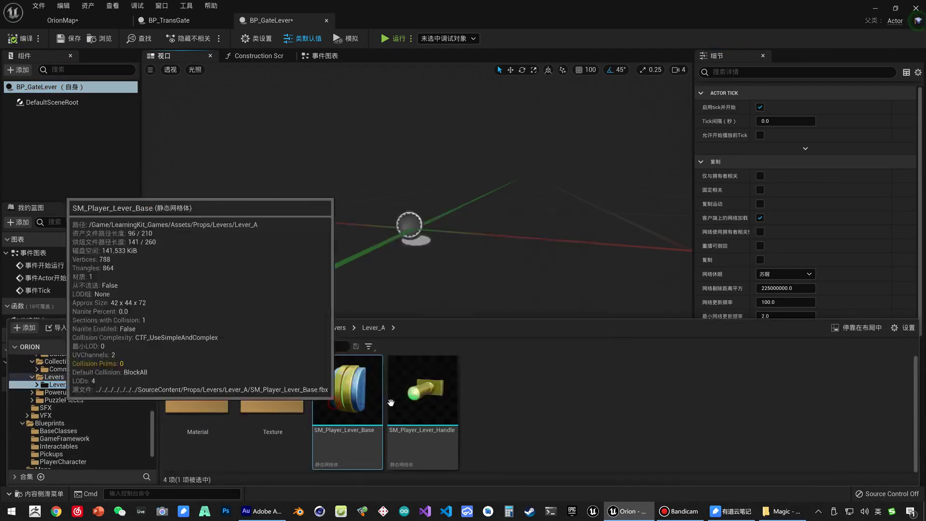
left_click(422, 391, "ctrl")
left_click_drag(423, 390, 77, 104)
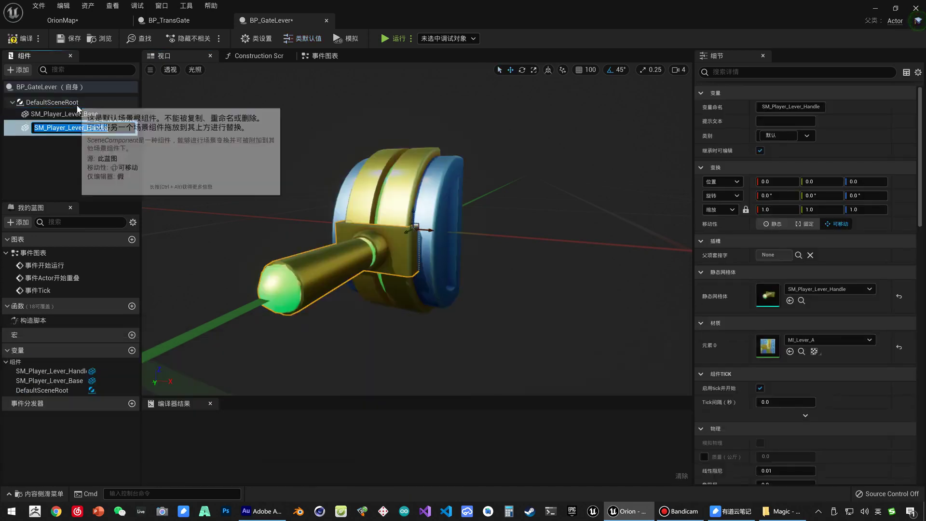
- Tilt the SM_Player_Lever_Handle component to roughly 55 degrees with the rotate gizmo
left_click(288, 264)
mouse_move(288, 265)
left_mouse_down()
mouse_move(285, 208)
mouse_move(130, 167)
left_mouse_up()
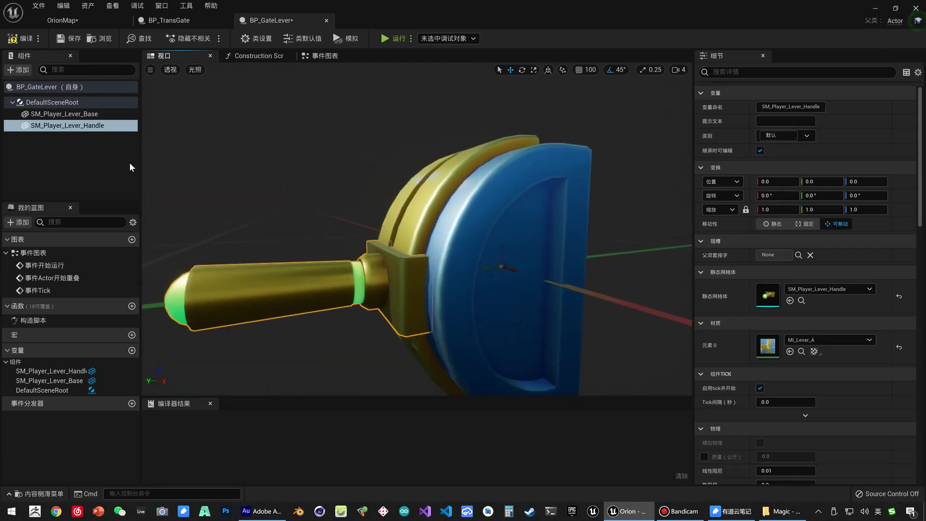
left_click(29, 126)
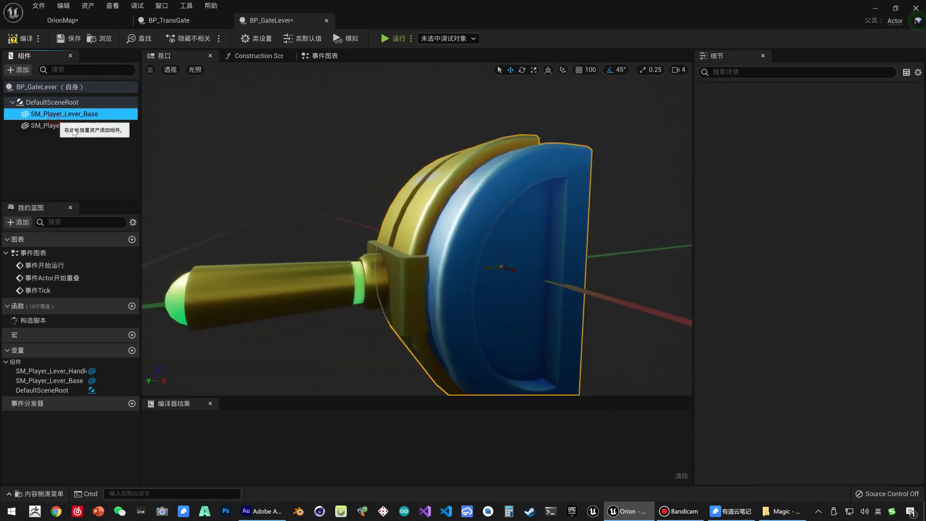
left_click_drag(504, 265, 532, 266)
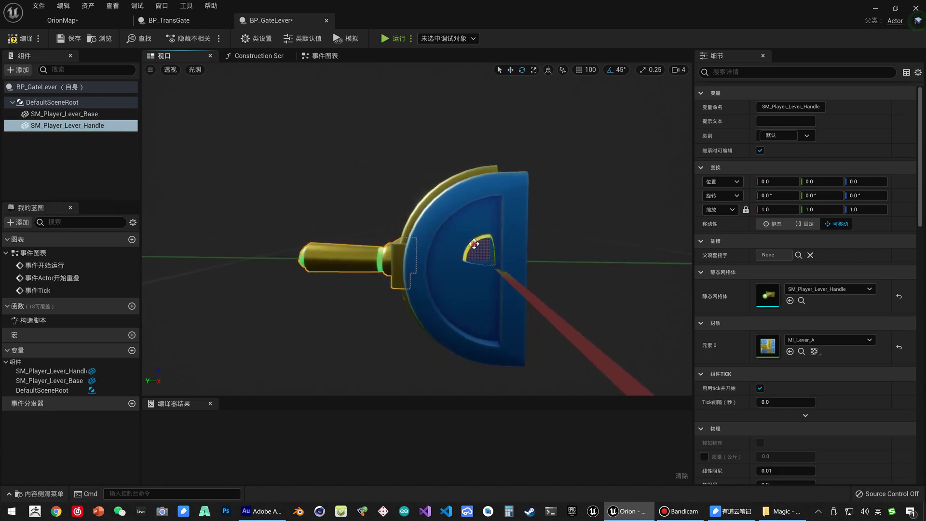
mouse_move(474, 245)
left_mouse_down()
mouse_move(504, 239)
mouse_move(422, 237)
left_mouse_up()
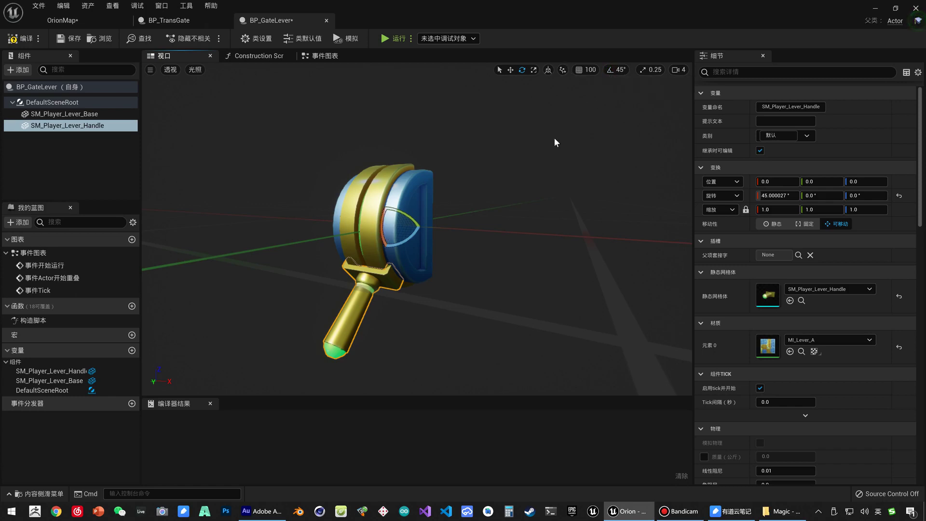
mouse_move(385, 242)
left_mouse_down()
mouse_move(387, 208)
mouse_move(371, 209)
mouse_move(363, 153)
left_mouse_up()
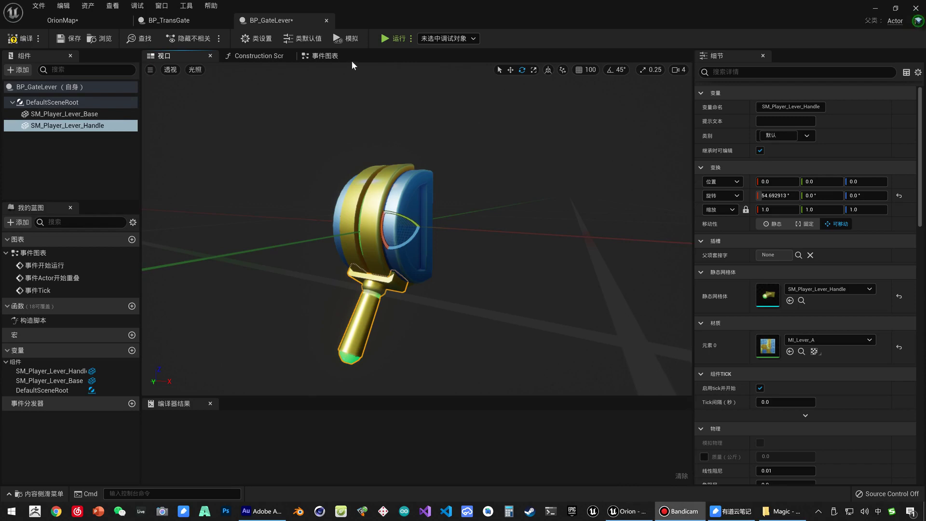
- Add a Timeline node to BP_GateLever's Event Graph and open it for editing
left_click(328, 57)
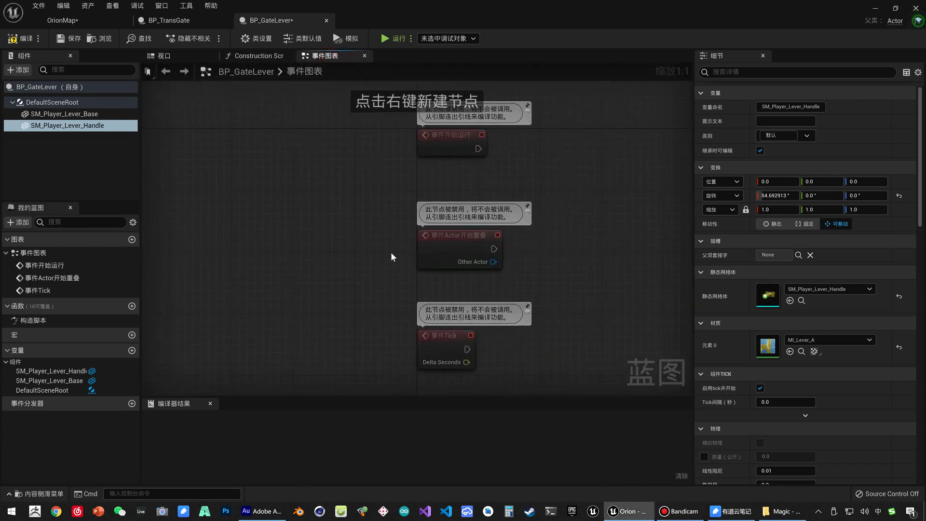
right_click_drag(357, 169, 303, 135)
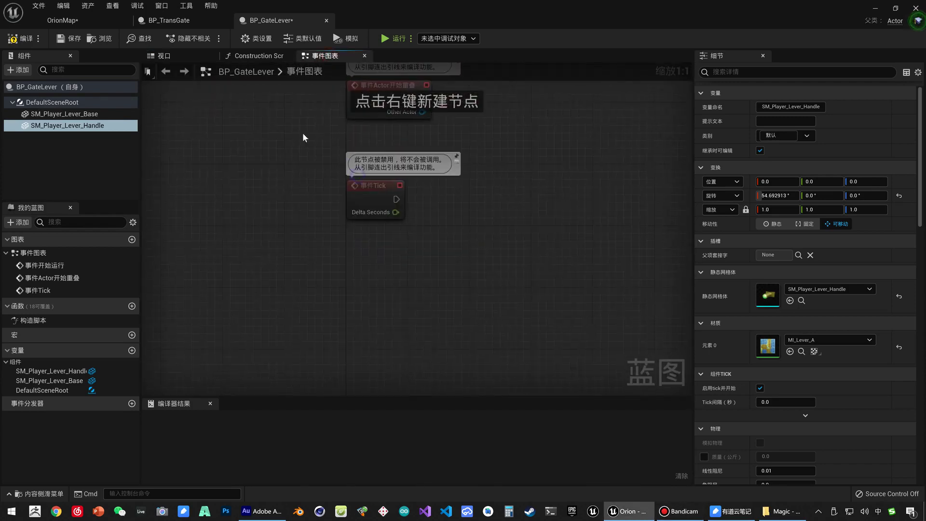
right_click(380, 294)
type("timeline")
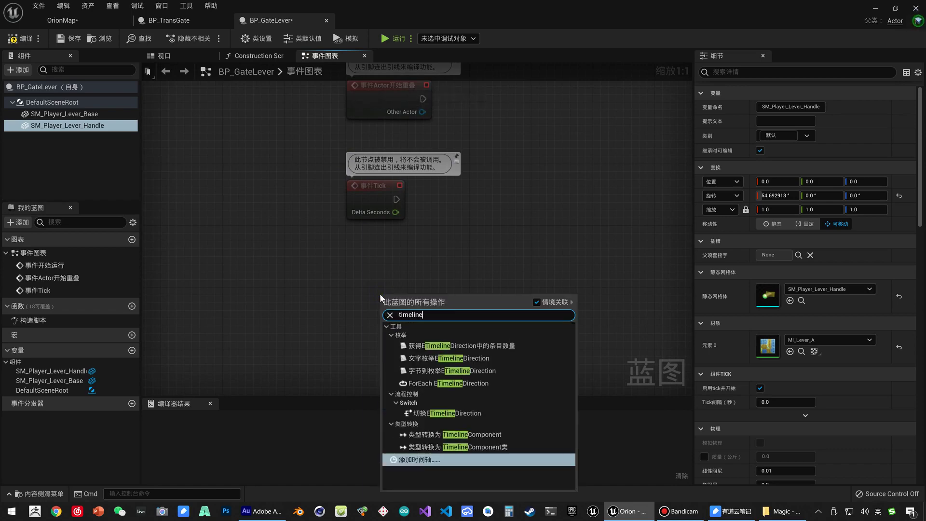
left_click(421, 460)
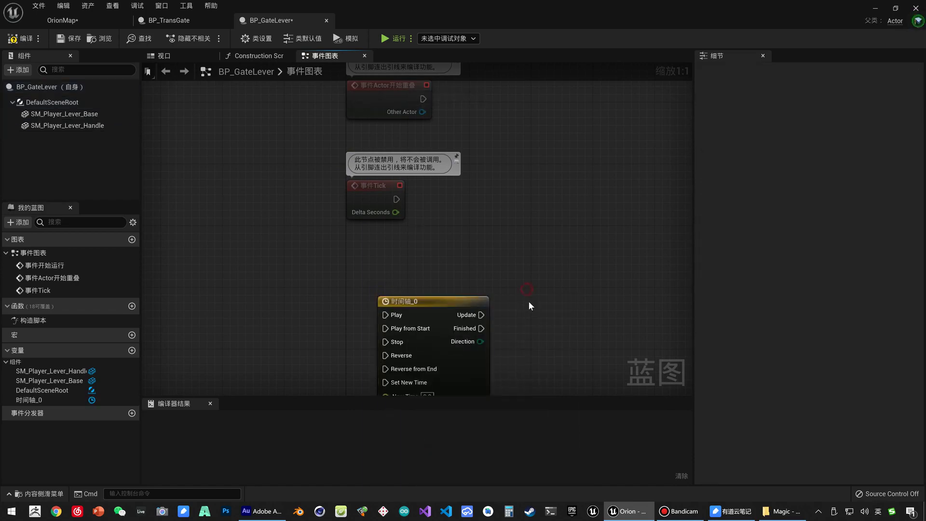
right_click_drag(528, 301, 495, 247)
double_click(388, 243)
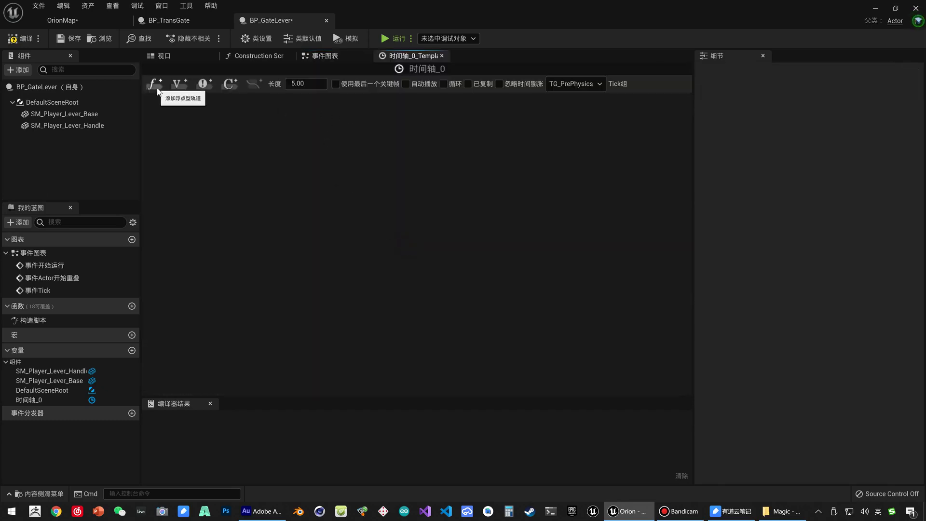
- Add a float track with keys at (0, 0) and (0.5, 1.0)
left_click(155, 84)
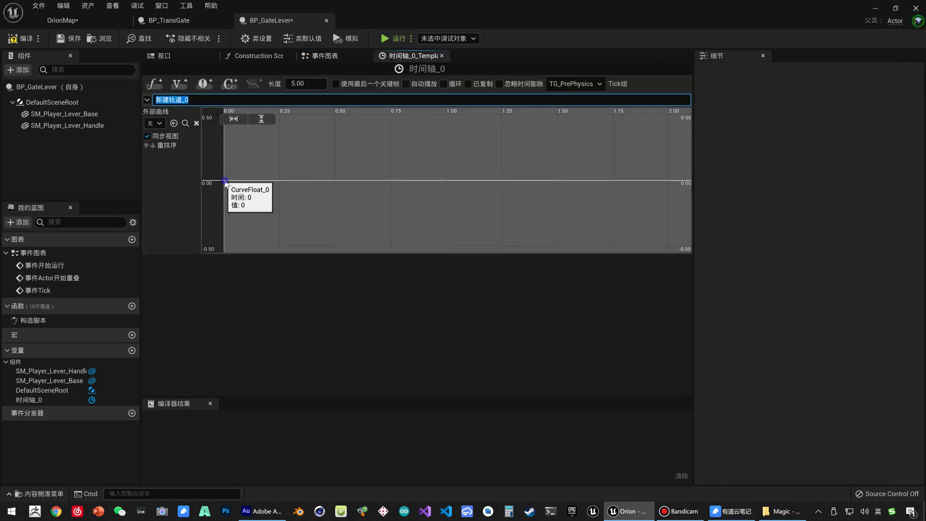
right_click(224, 183)
left_click(260, 200)
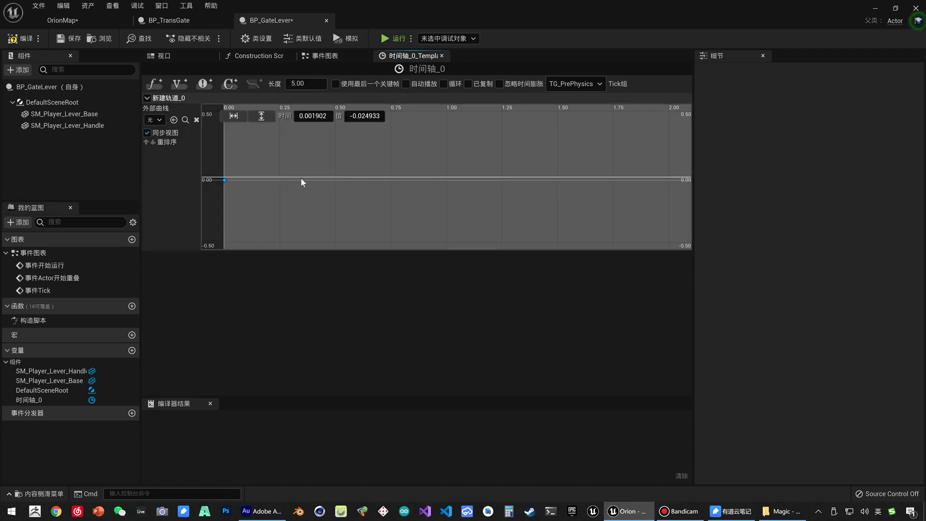
right_click(356, 181)
left_click(384, 198)
left_click_drag(198, 157, 198, 158)
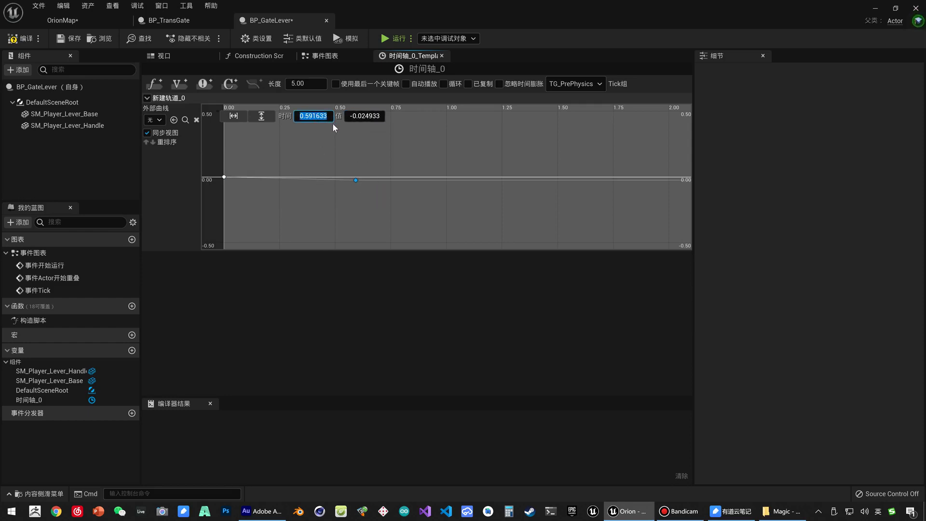
type("0.")
type("5")
key("Return")
type("1.0")
key("Return")
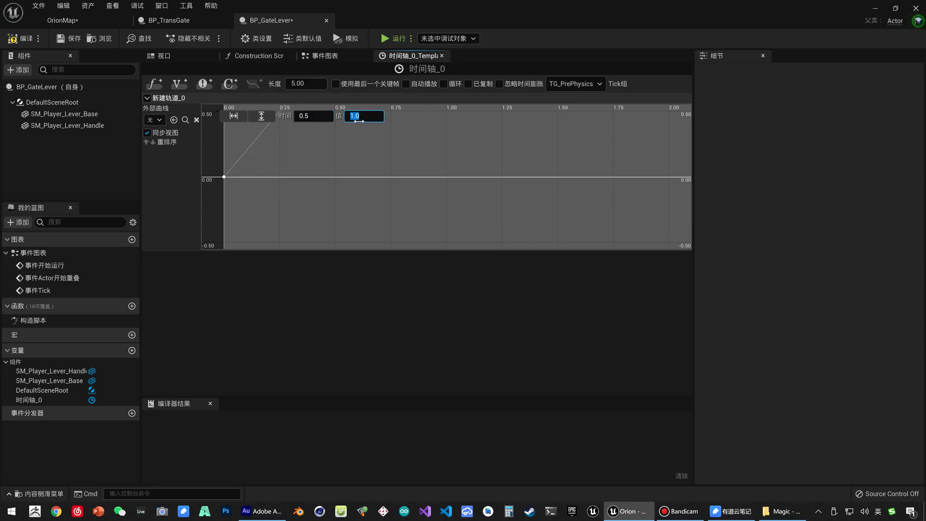
- Fit the curve in view, rename the float track to alpha, and return to the Event Graph
left_click(233, 116)
left_click(261, 115)
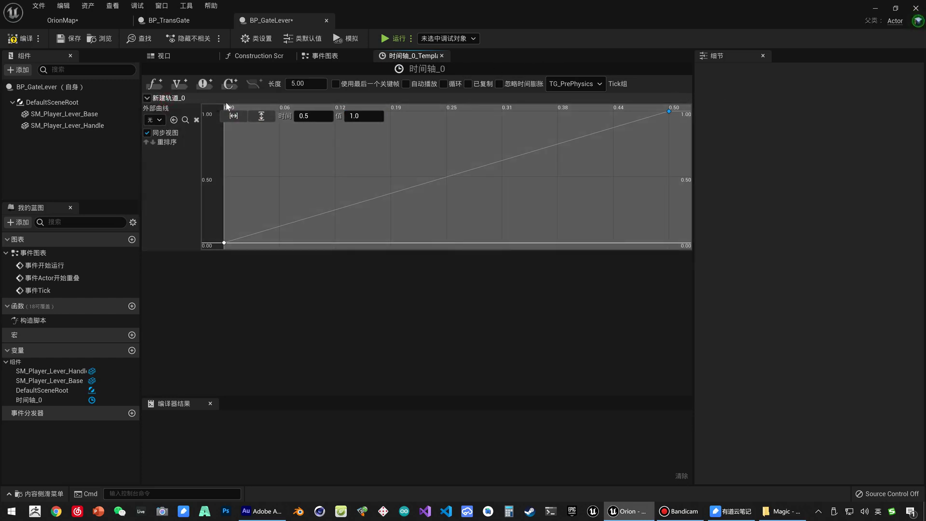
double_click(166, 99)
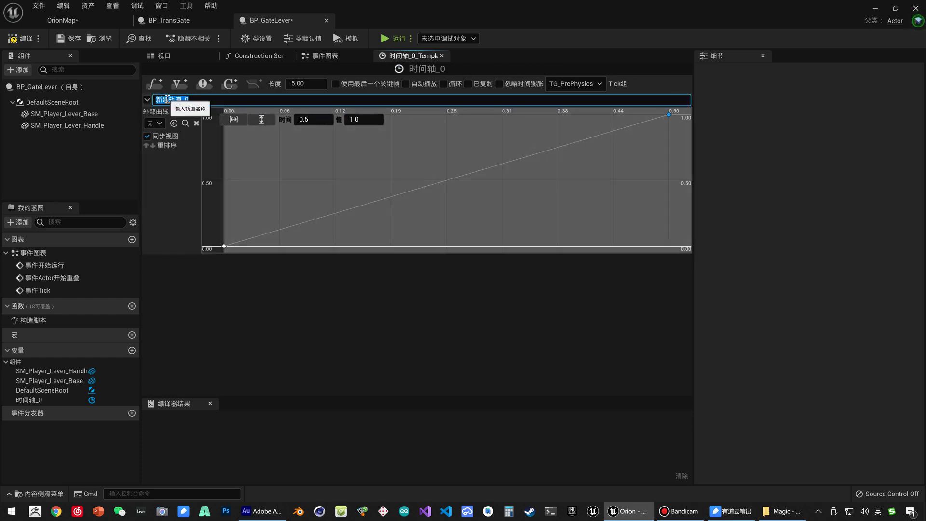
type("alpha")
key("Return")
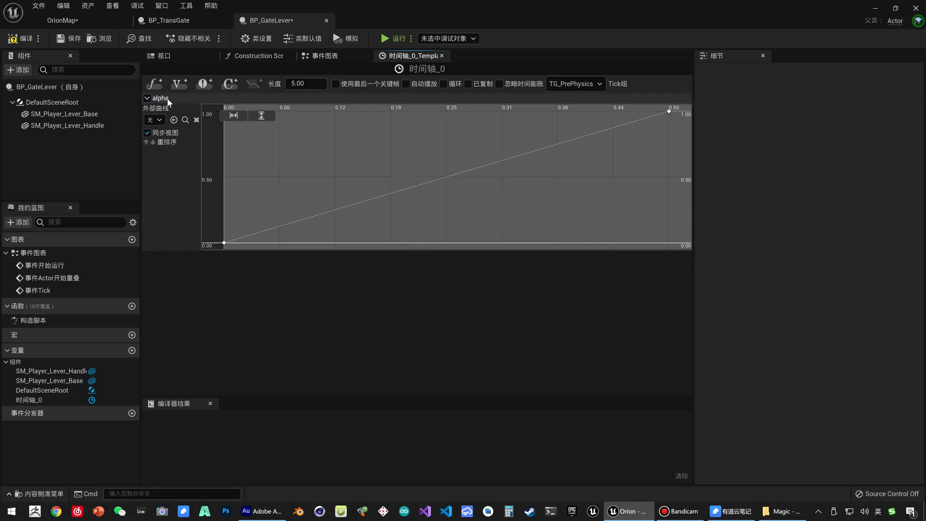
left_click(342, 57)
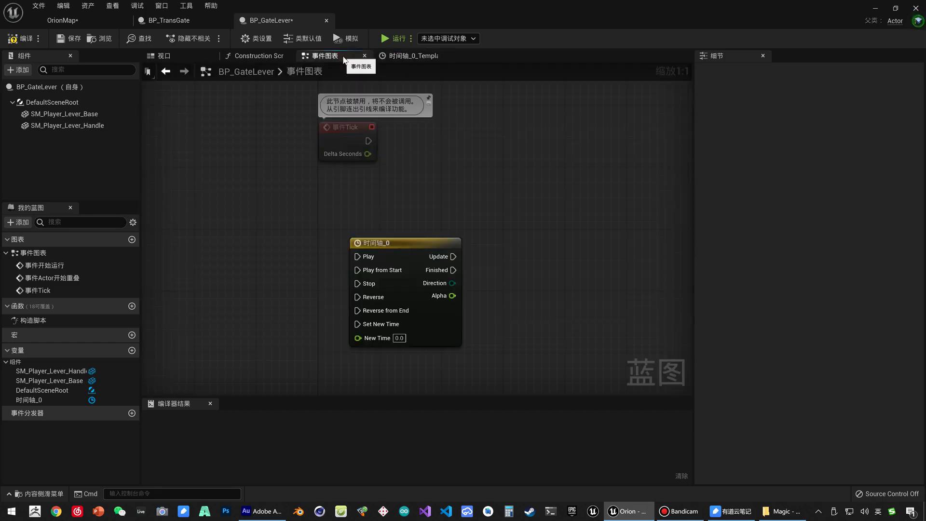
- Create a Lerp (Rotator) node driven by the timeline's Alpha output
right_click_drag(576, 213, 422, 174)
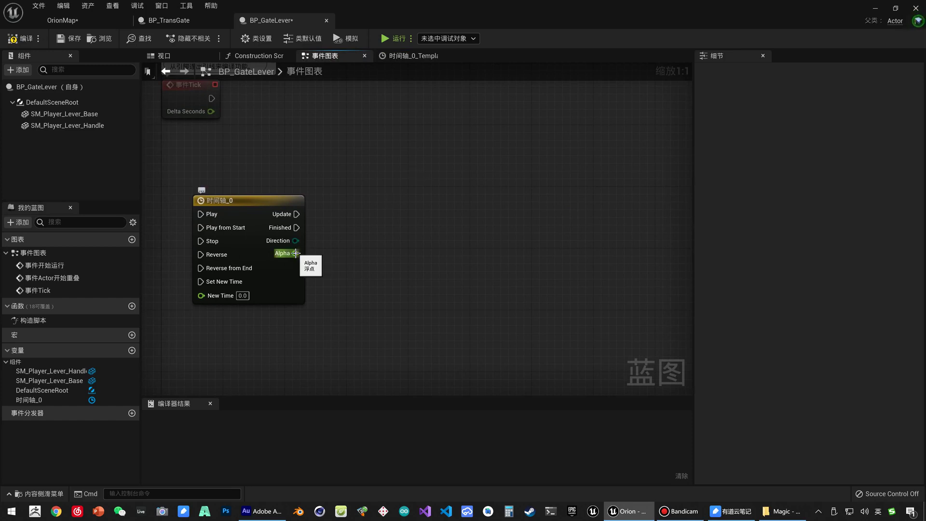
left_click_drag(295, 254, 350, 254)
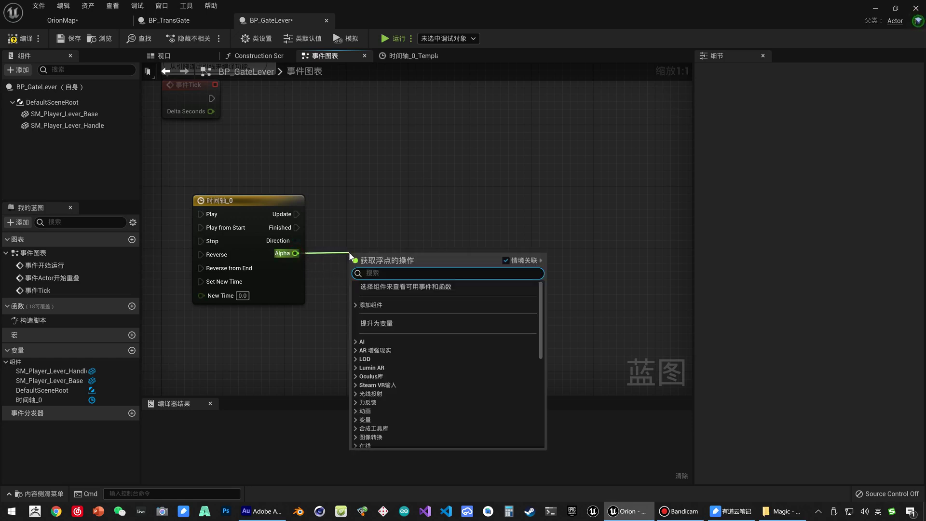
type("lerp")
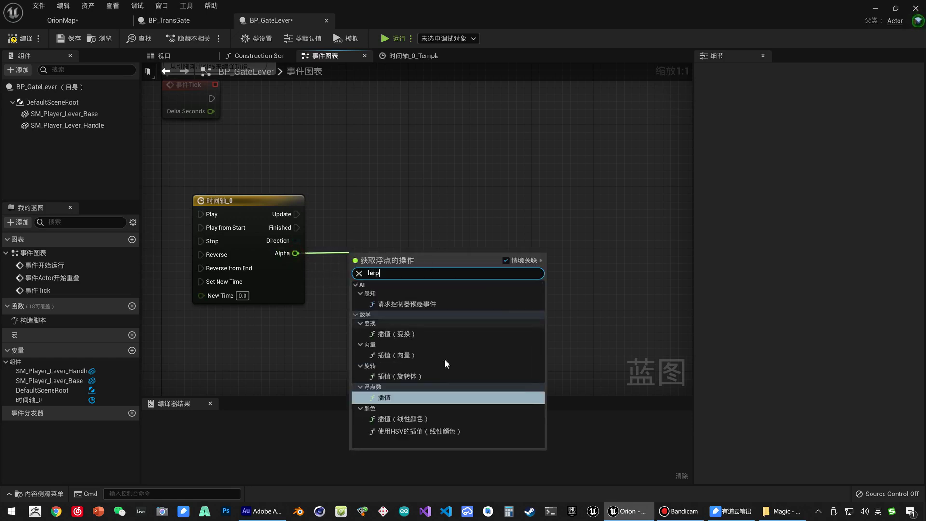
left_click(433, 375)
left_click_drag(418, 271, 435, 198)
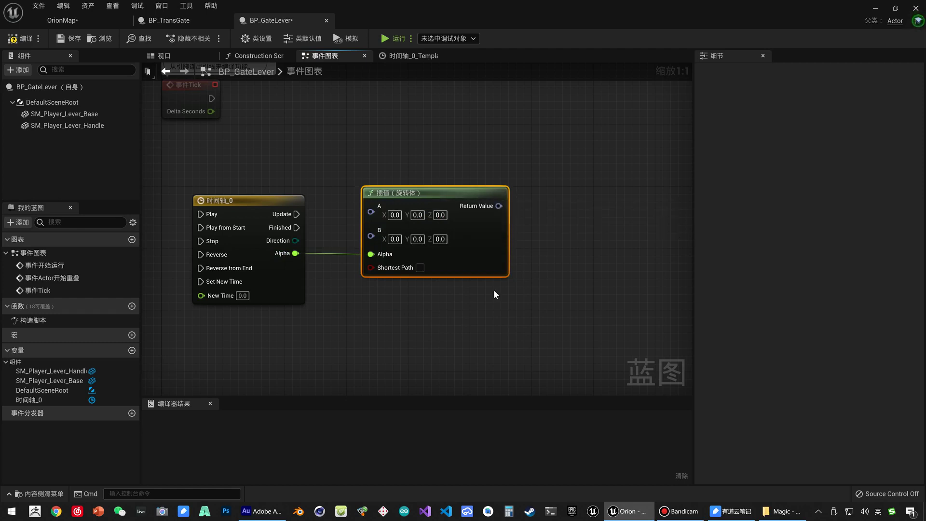
- Place an SM_Player_Lever_Handle getter in the graph beside the Lerp node
right_click_drag(509, 299, 387, 304)
mouse_move(87, 126)
left_mouse_down()
mouse_move(417, 233)
mouse_move(443, 276)
left_mouse_up()
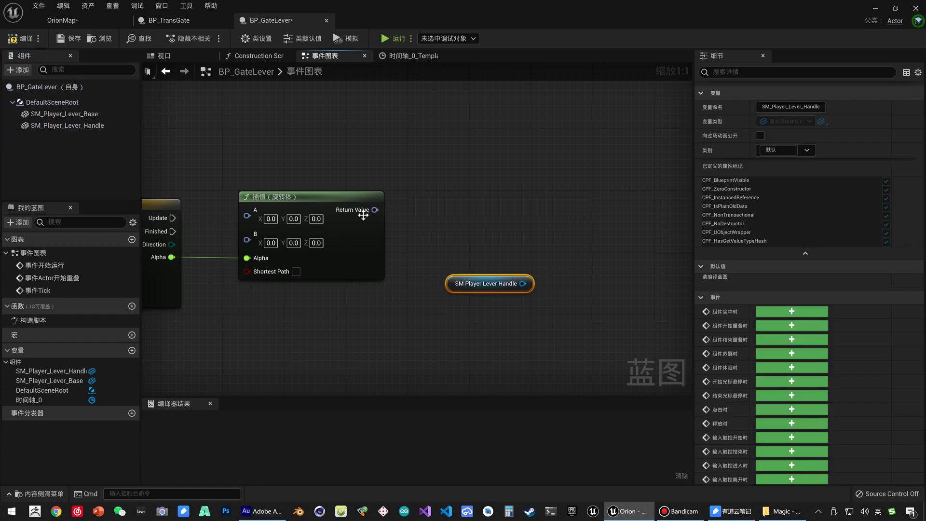
left_click_drag(305, 194, 312, 233)
right_click_drag(326, 213, 406, 173)
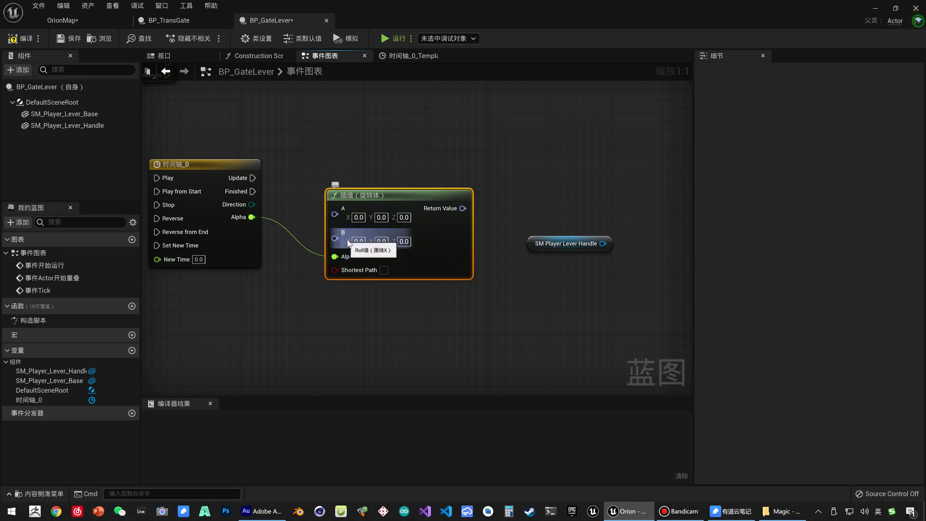
- Add a Set World Rotation node targeting the lever handle component
right_click_drag(522, 230, 387, 235)
left_click_drag(396, 242, 379, 254)
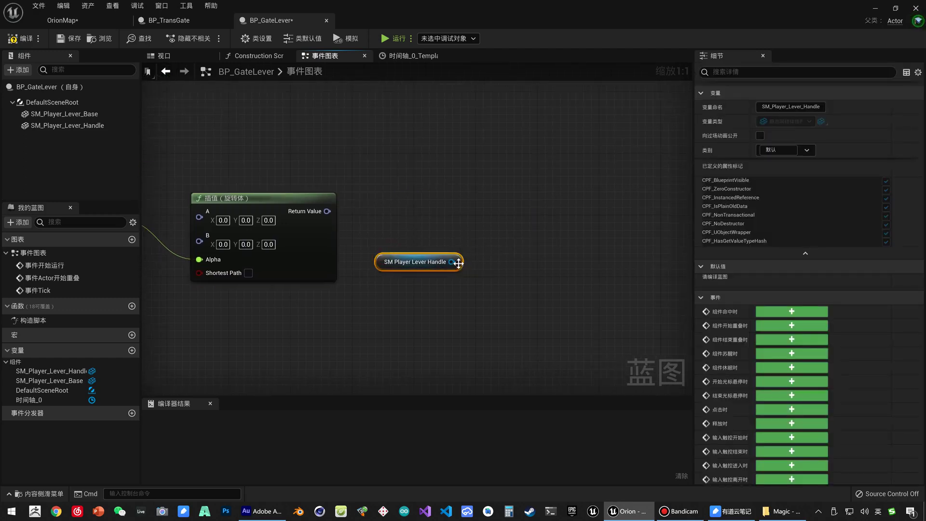
left_click_drag(457, 262, 478, 234)
type("set ")
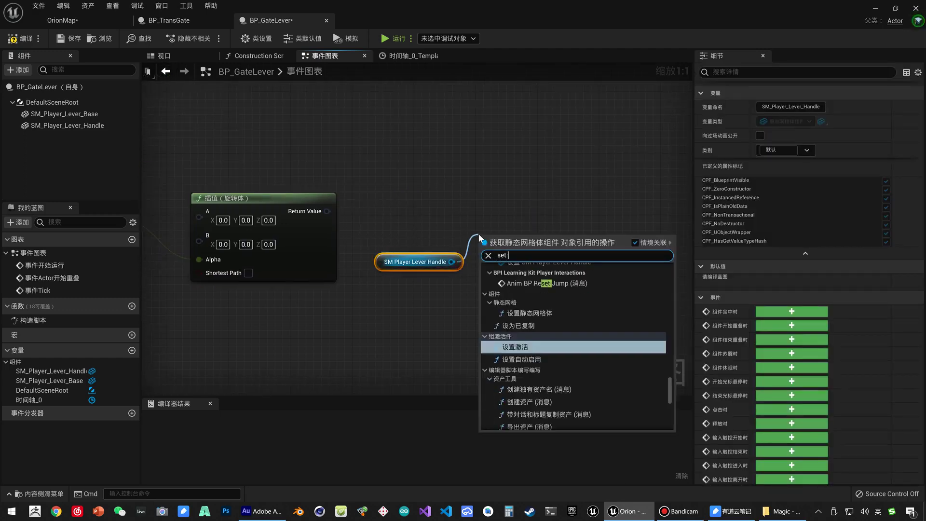
type("rota")
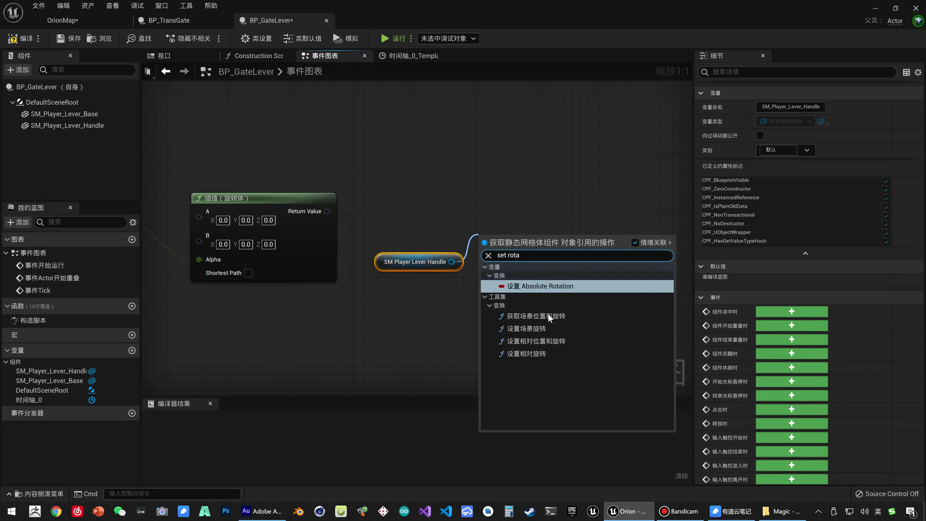
left_click(548, 328)
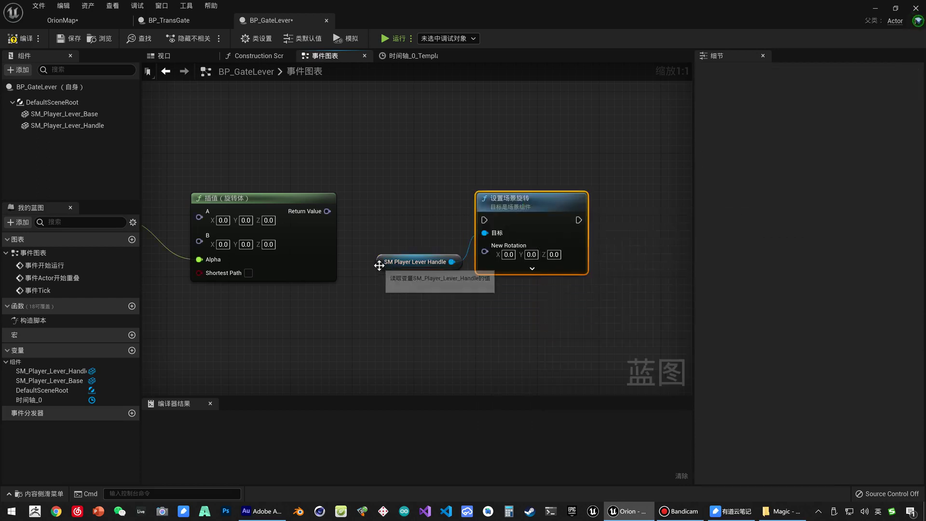
- Wire the Lerp Return Value into New Rotation and timeline Update into Set World Rotation
mouse_move(379, 265)
left_mouse_down()
mouse_move(363, 280)
mouse_move(364, 195)
mouse_move(485, 252)
left_mouse_up()
left_click_drag(499, 188, 491, 142)
right_click_drag(373, 159, 437, 171)
left_click_drag(179, 192, 545, 188)
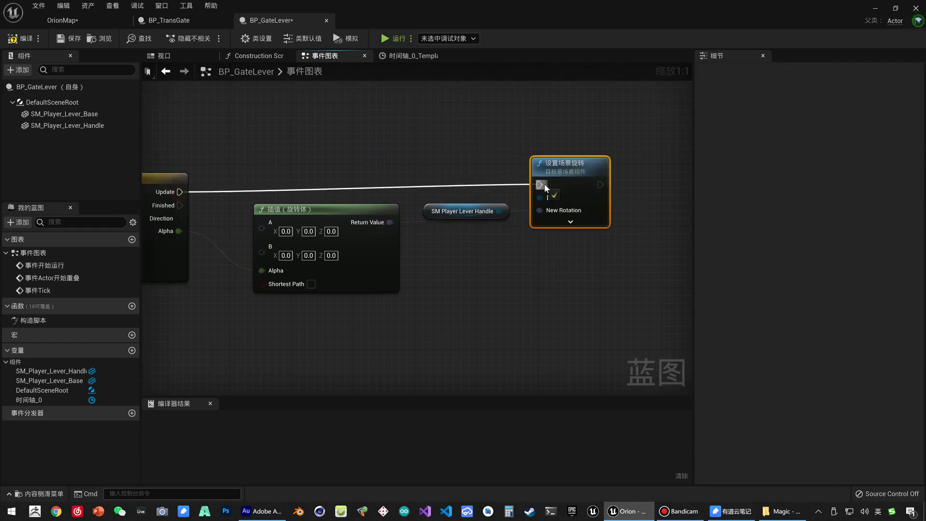
mouse_move(428, 217)
left_mouse_down()
mouse_move(431, 257)
mouse_move(424, 258)
left_mouse_up()
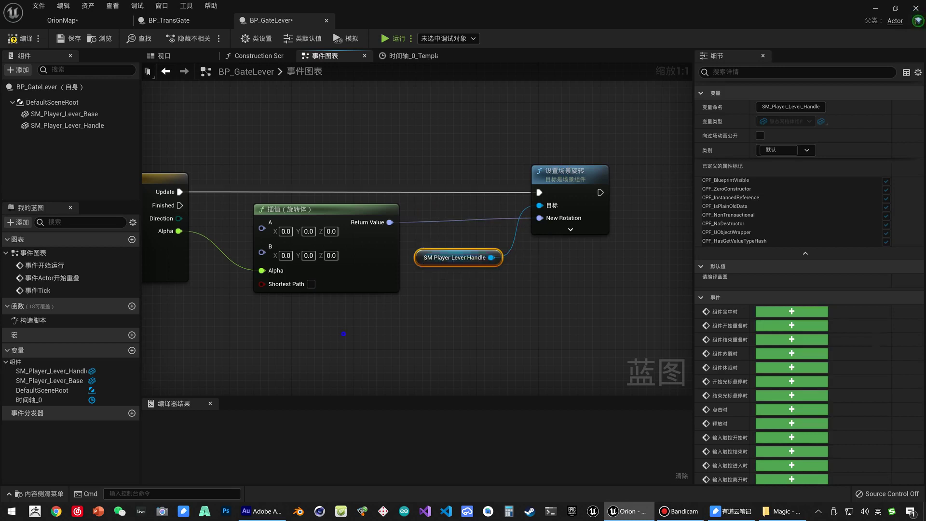
right_click_drag(146, 182, 260, 176)
double_click(228, 172)
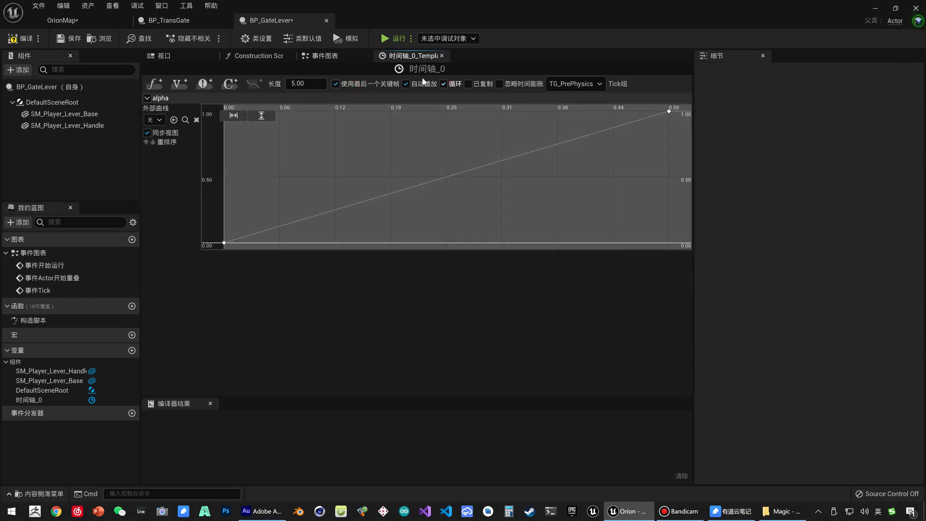
- Save BP_GateLever and pan the Event Graph to the timeline and rotation nodes
key("ctrl+s")
left_click(337, 57)
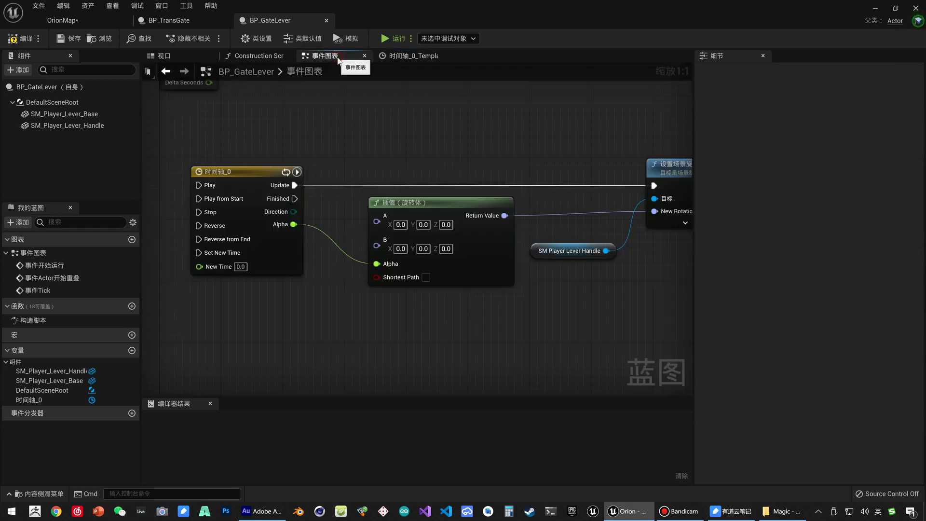
right_click_drag(474, 257, 412, 262)
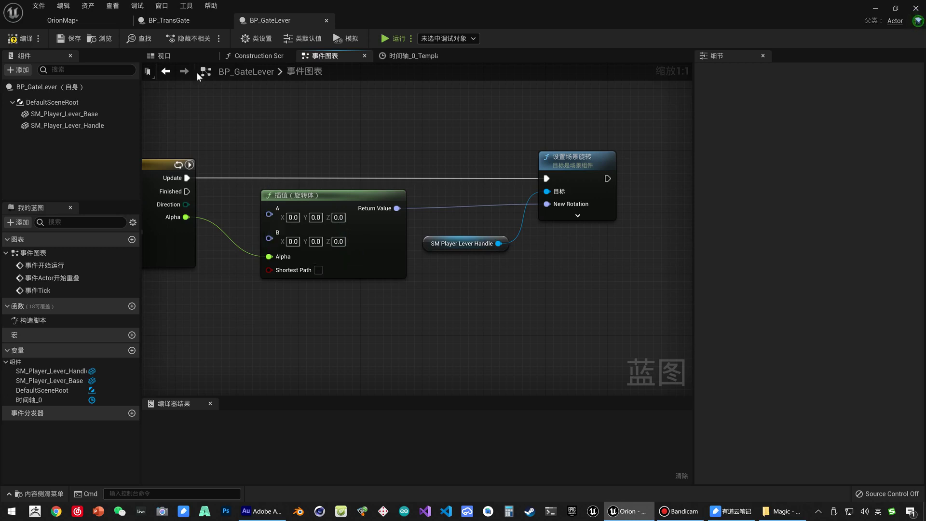
left_click(182, 59)
left_click(95, 128)
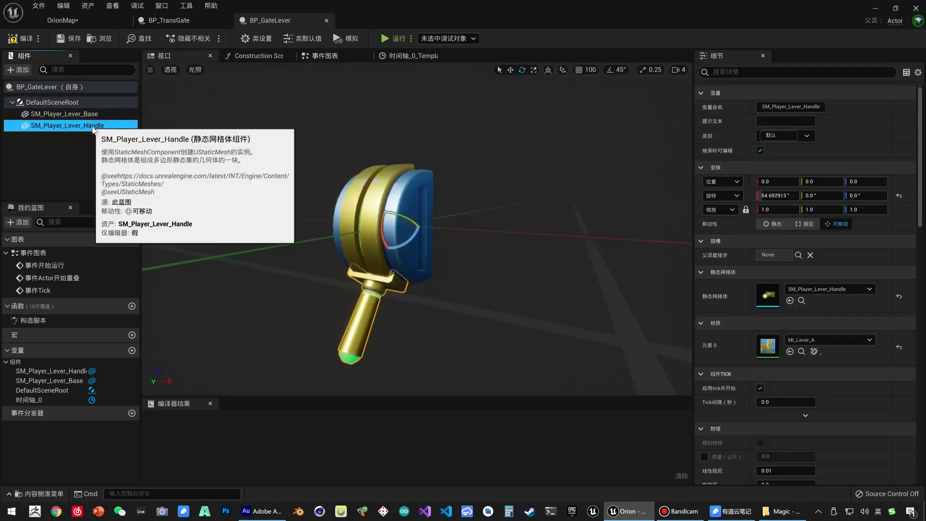
left_click_drag(826, 183, 827, 183)
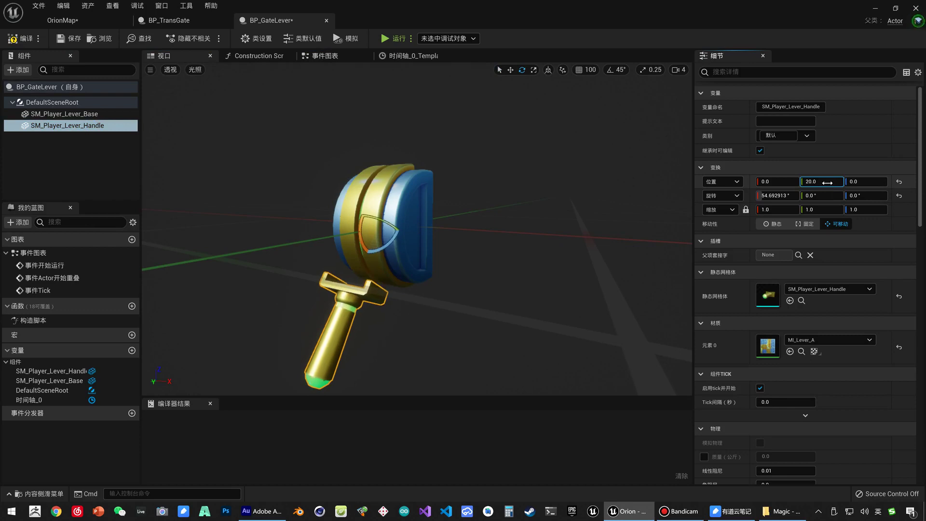
key("ctrl+z")
left_click(106, 126)
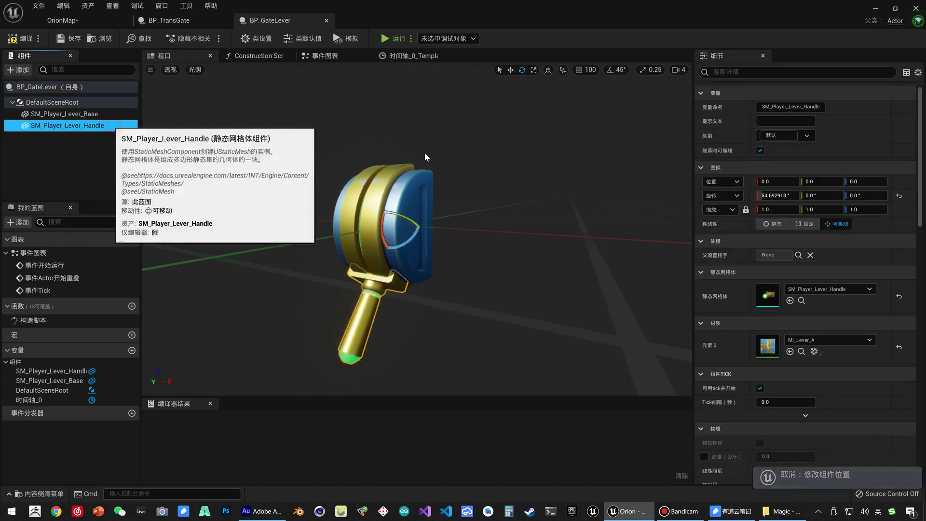
left_click_drag(827, 194, 814, 206)
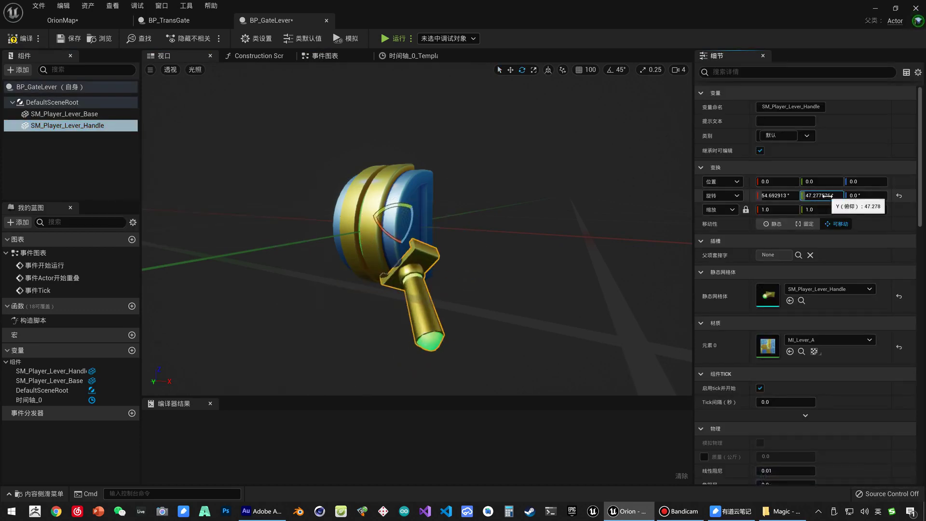
left_click(899, 196)
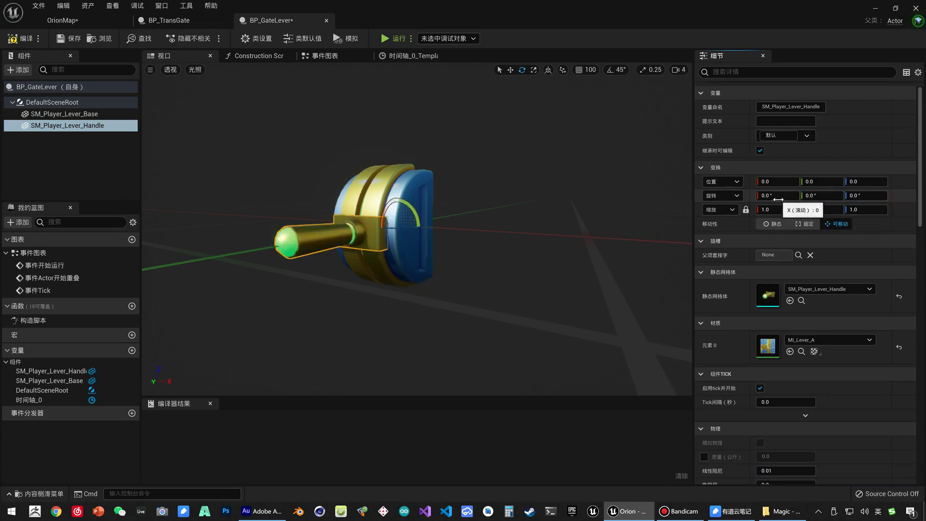
left_click_drag(778, 199, 800, 200)
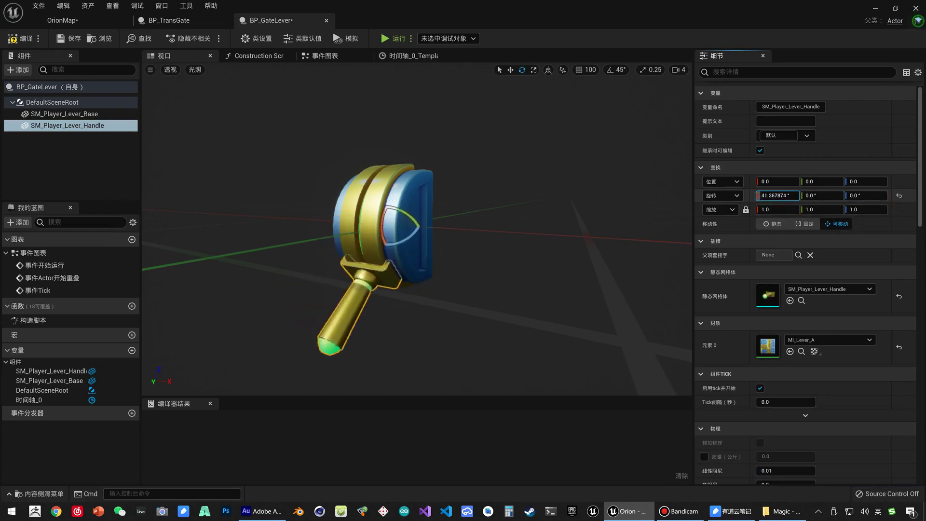
key("ctrl+z")
left_click_drag(821, 196, 803, 198)
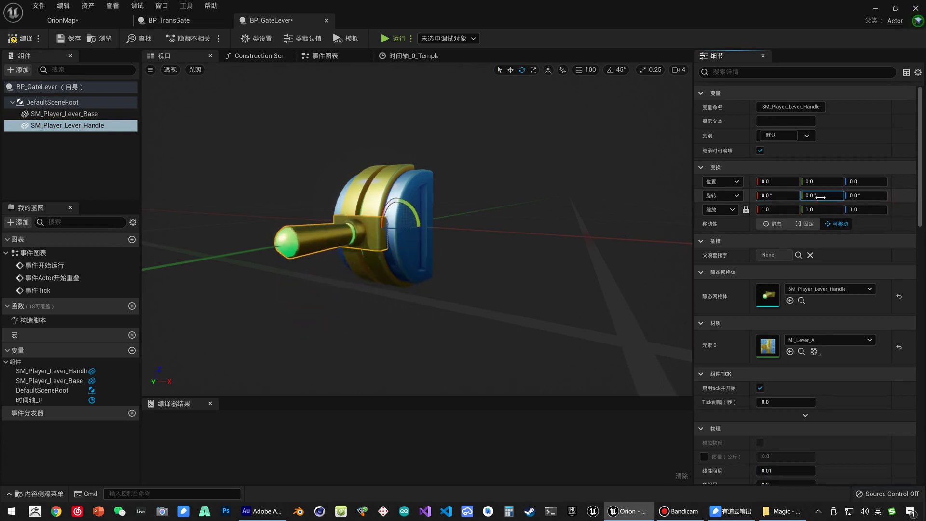
key("ctrl+z")
left_click(68, 126)
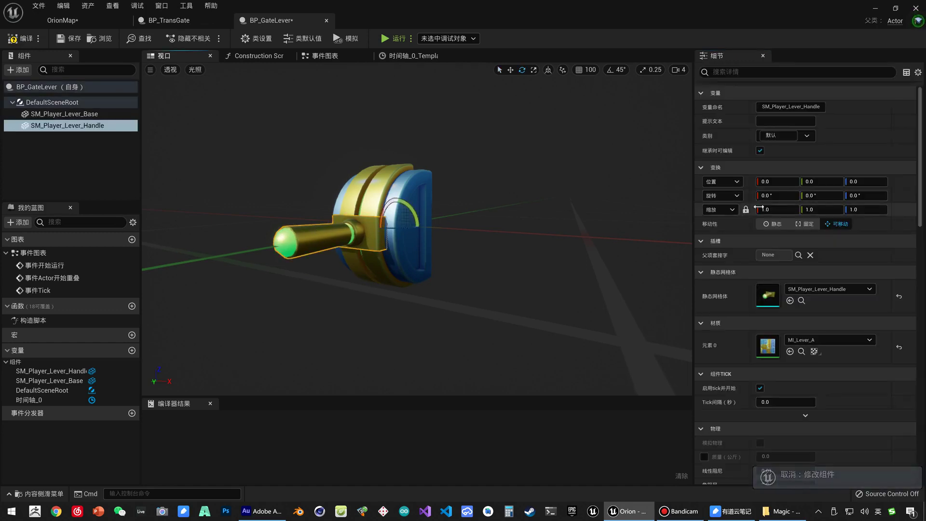
left_click_drag(776, 196, 839, 196)
key("ctrl+z")
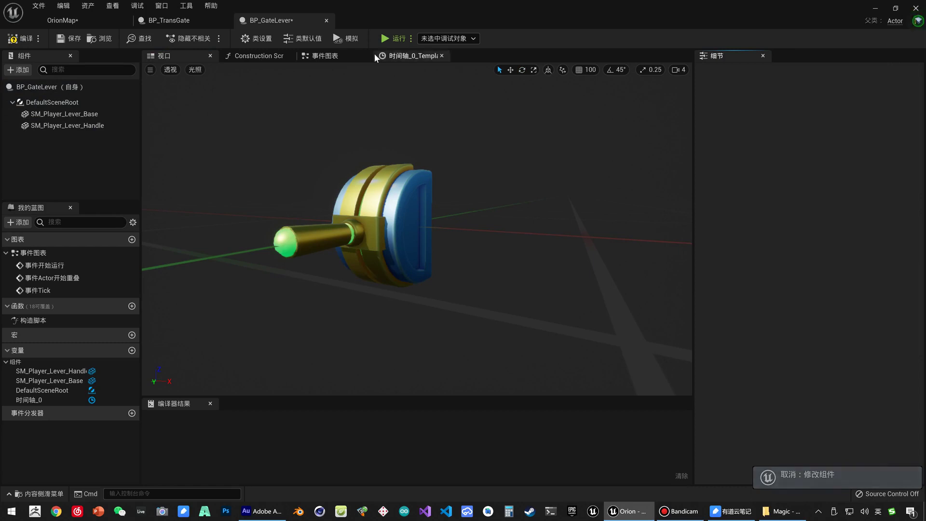
- Delete the Set World Rotation node and add a Set Relative Rotation node from the handle reference
left_click(415, 58)
left_click(325, 56)
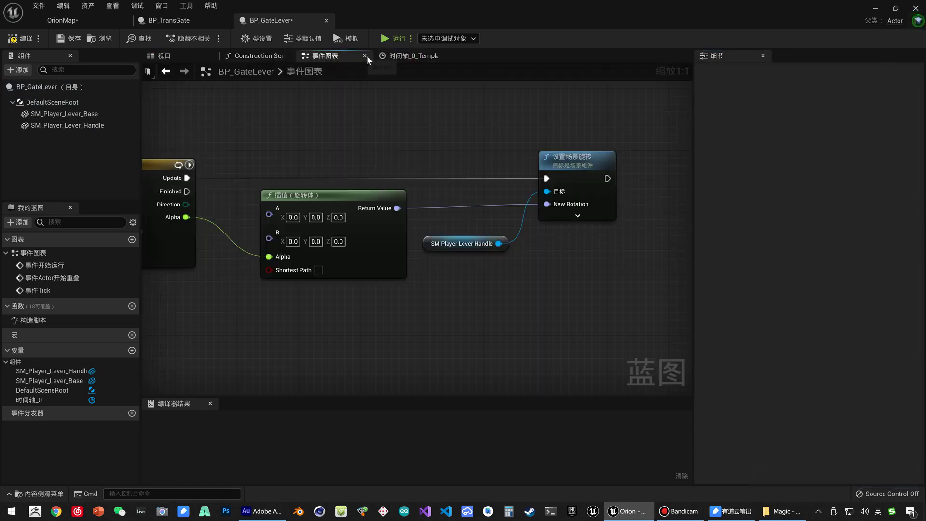
right_click_drag(558, 181, 455, 211)
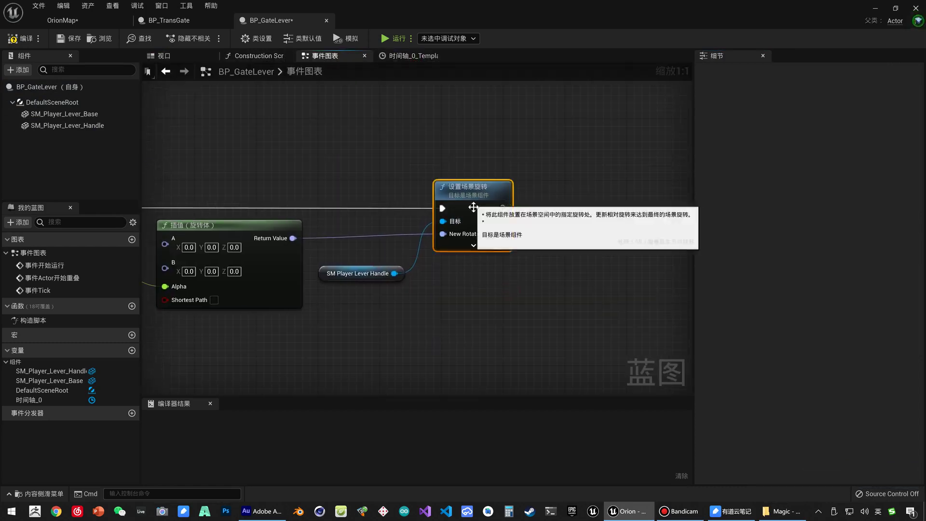
key("Delete")
left_click_drag(396, 274, 419, 231)
type("set")
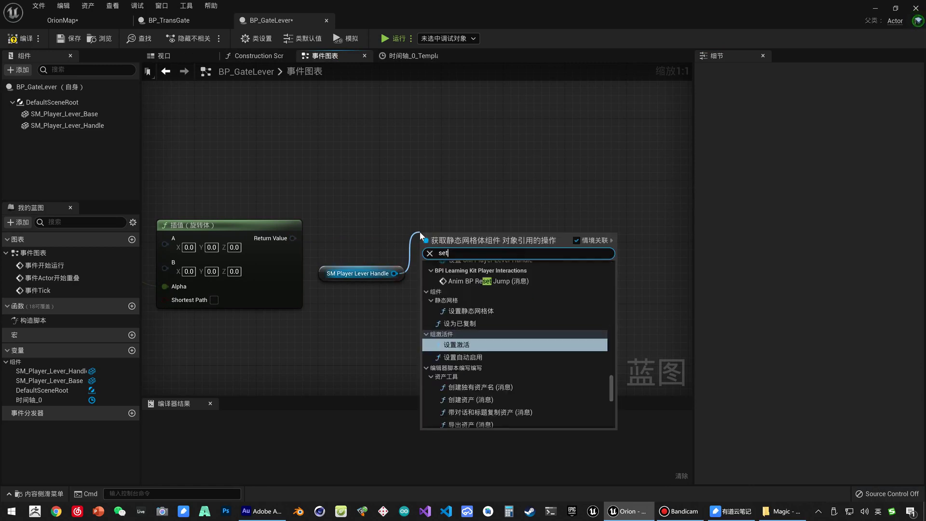
type(" rela")
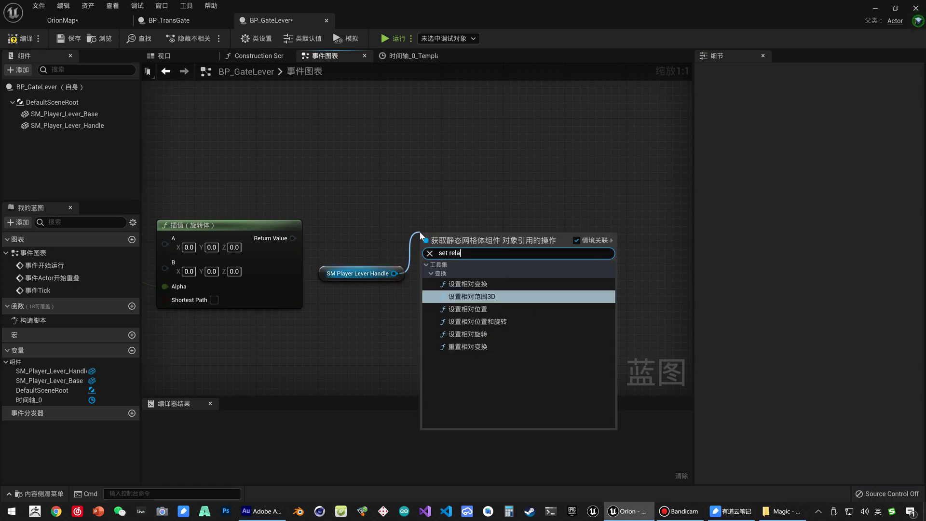
left_click(468, 333)
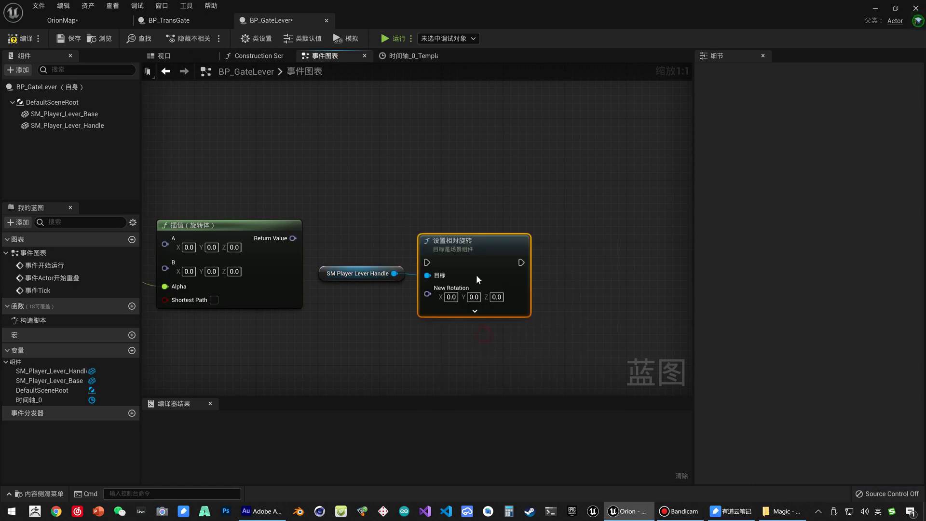
- Wire timeline Update and the Lerp Return Value into Set Relative Rotation
left_click(47, 103)
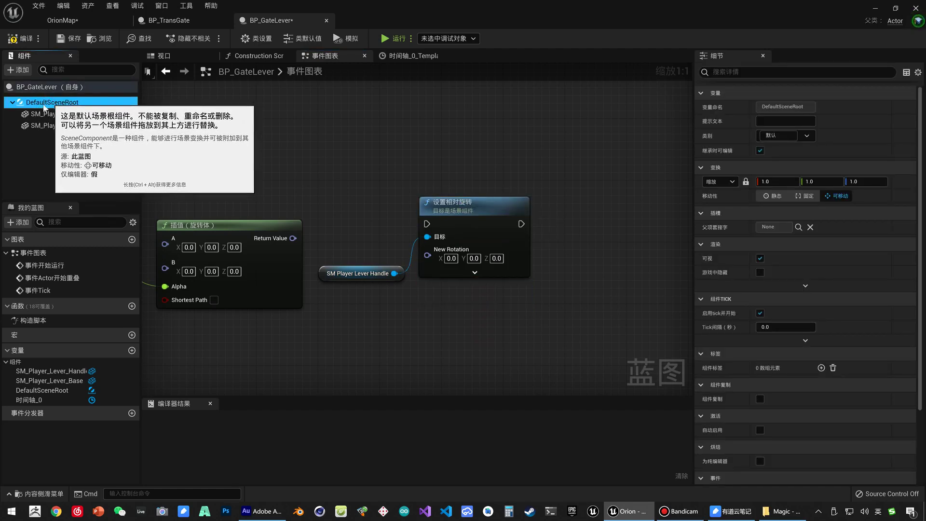
right_click_drag(396, 193, 460, 199)
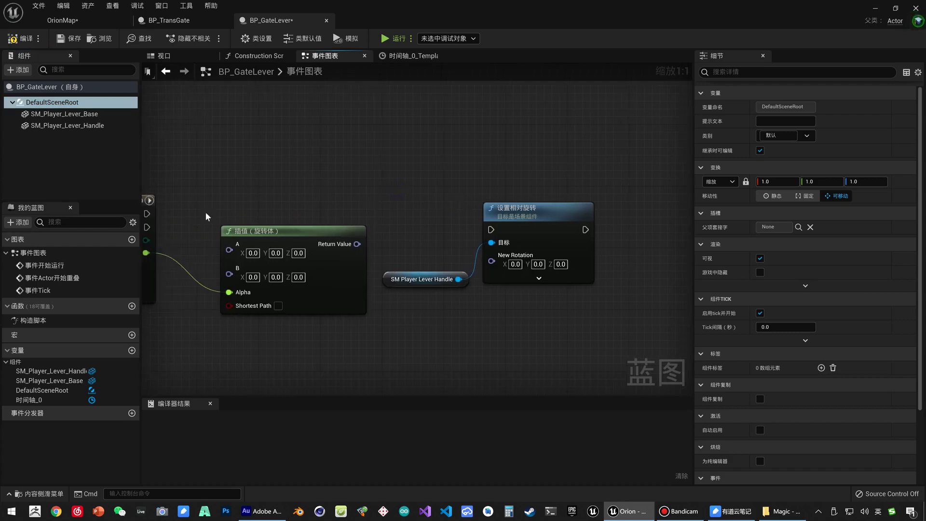
mouse_move(147, 214)
left_mouse_down()
mouse_move(491, 230)
mouse_move(514, 201)
left_mouse_up()
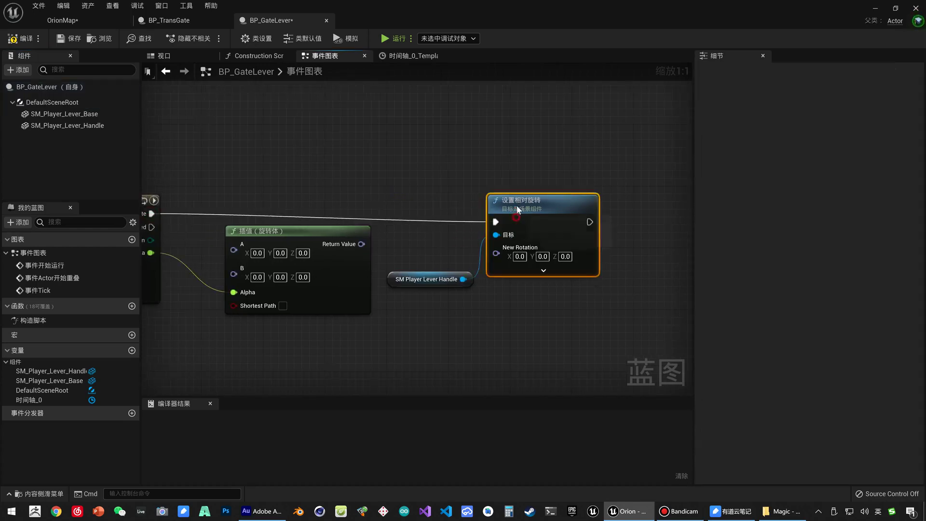
left_click(72, 24)
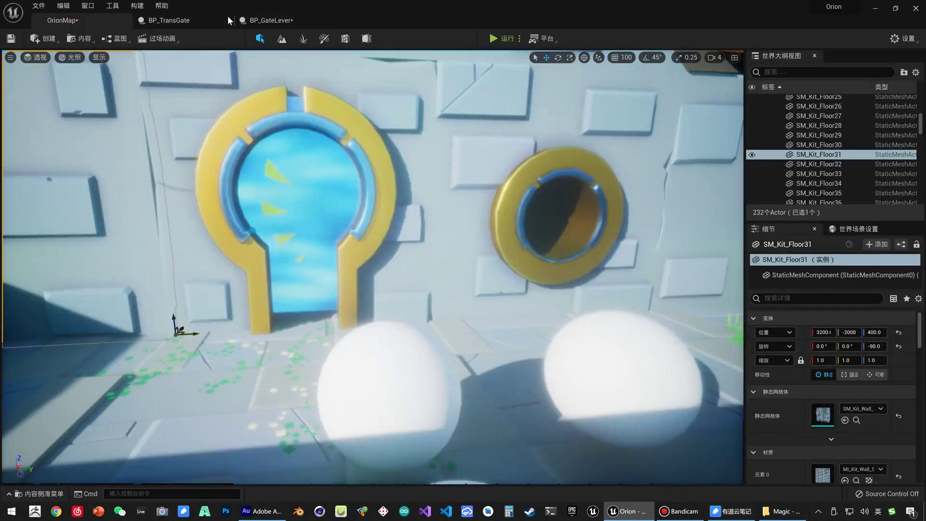
left_click(283, 22)
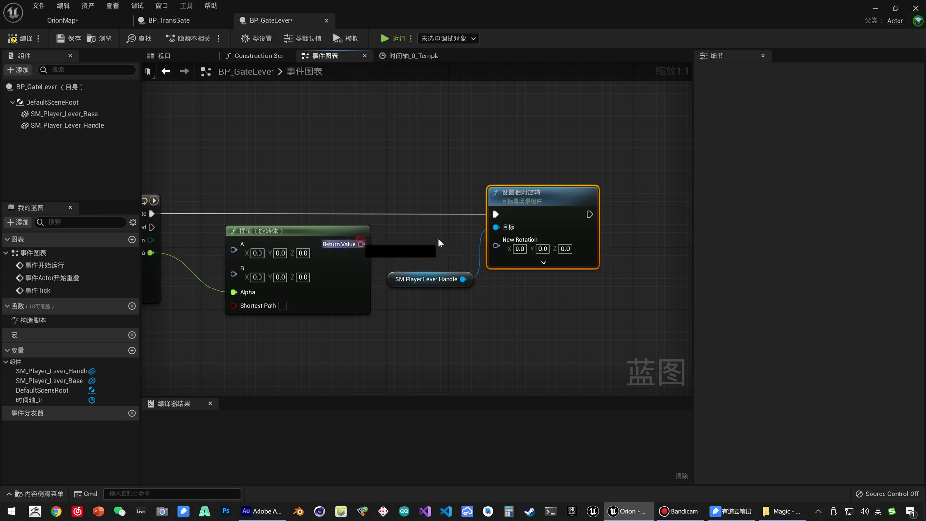
left_click_drag(439, 242, 496, 246)
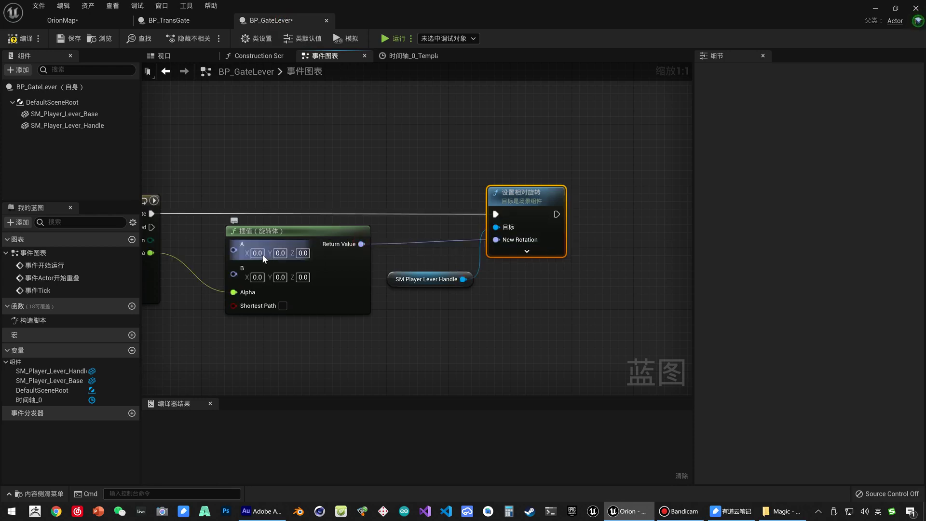
left_click(147, 57)
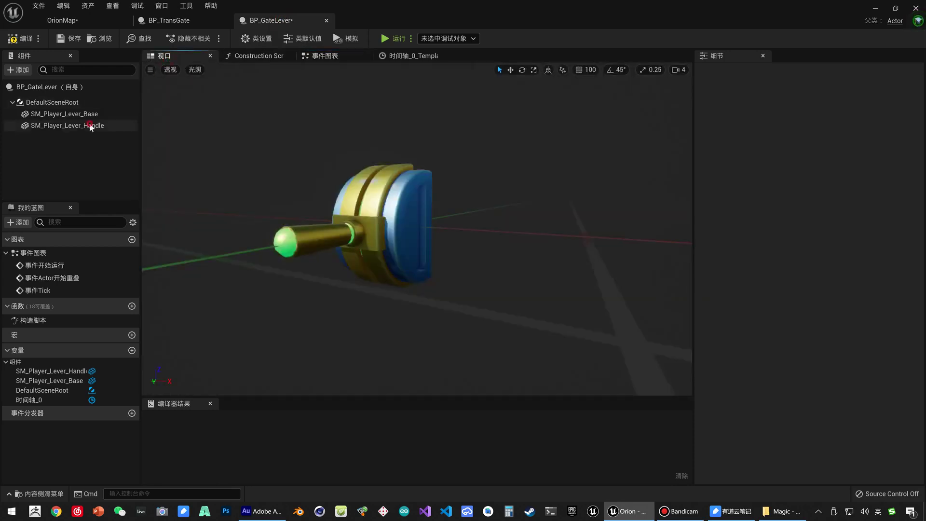
- Select the lever handle component and reset its X rotation to 0 in the viewport
left_click(118, 125)
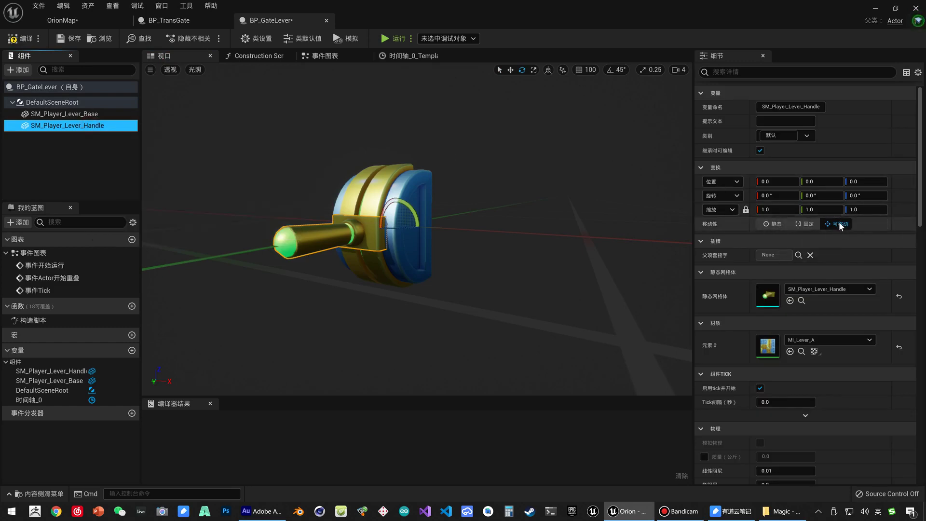
mouse_move(776, 195)
left_mouse_down()
mouse_move(810, 196)
mouse_move(785, 196)
left_mouse_up()
type("0")
key("Return")
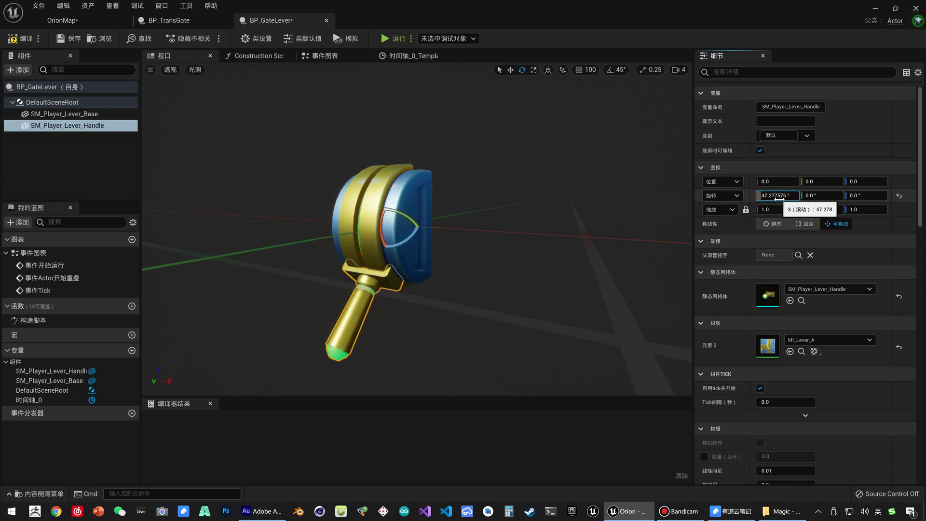
- Preview the handle tilted to -47° on X, then set the Lerp's A X to 47 and B X to -47
left_click(413, 56)
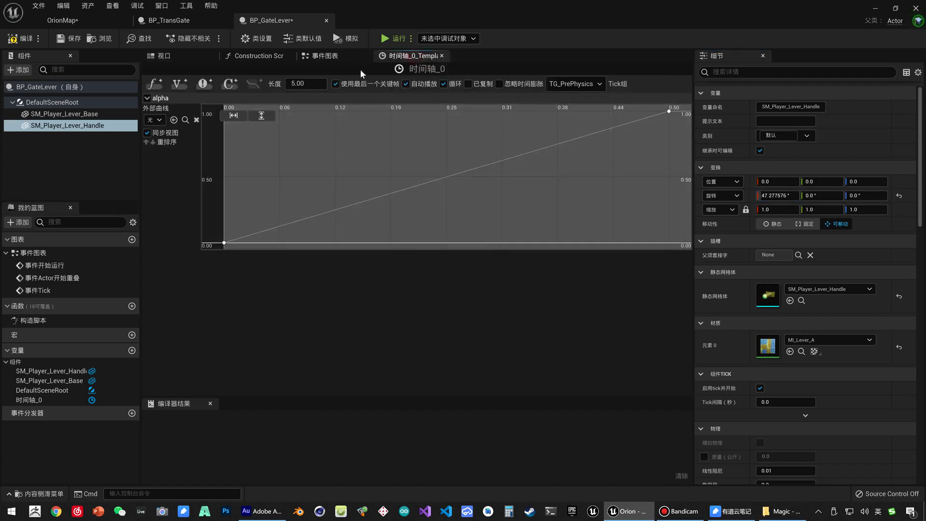
left_click(340, 55)
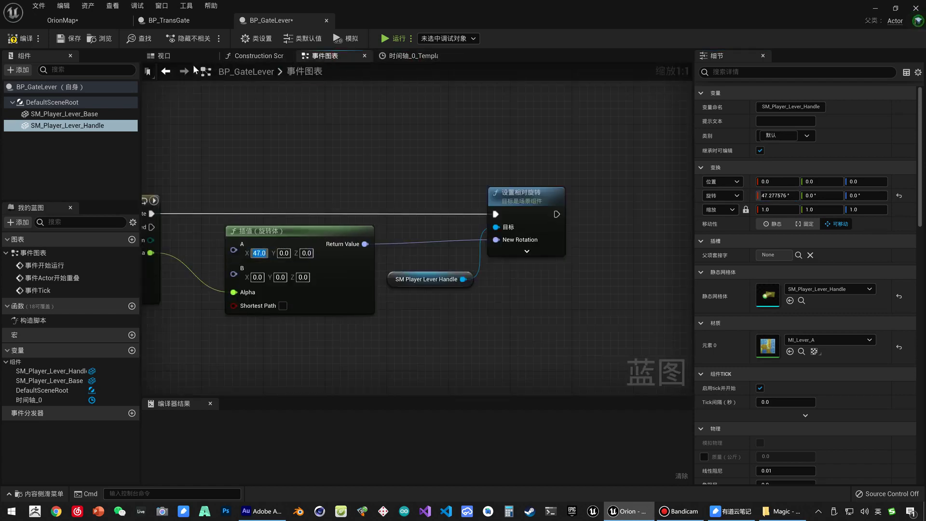
left_click(164, 56)
left_click(773, 195)
type("0")
key("Return")
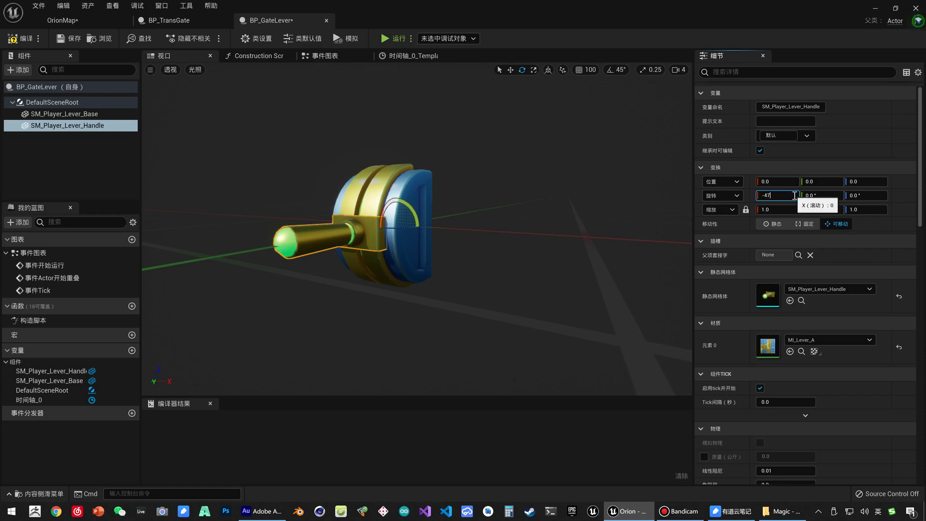
key("Return")
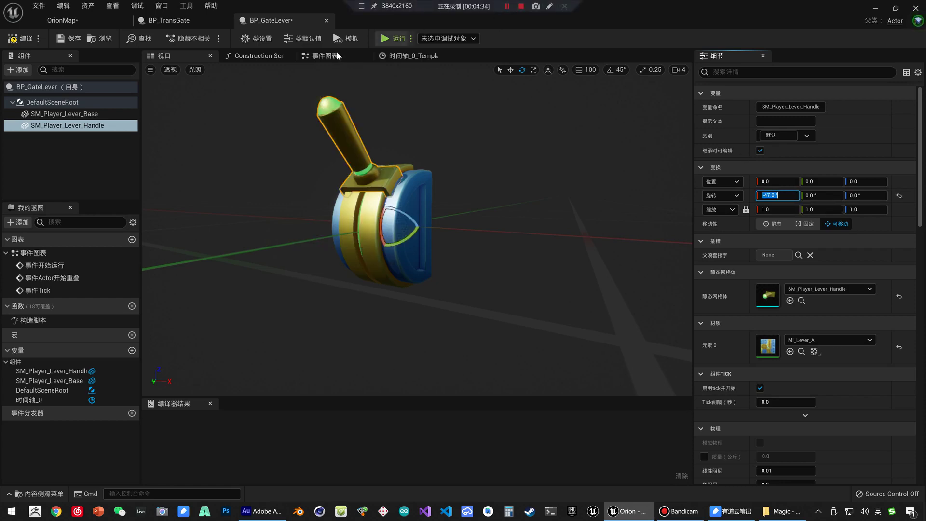
left_click(332, 57)
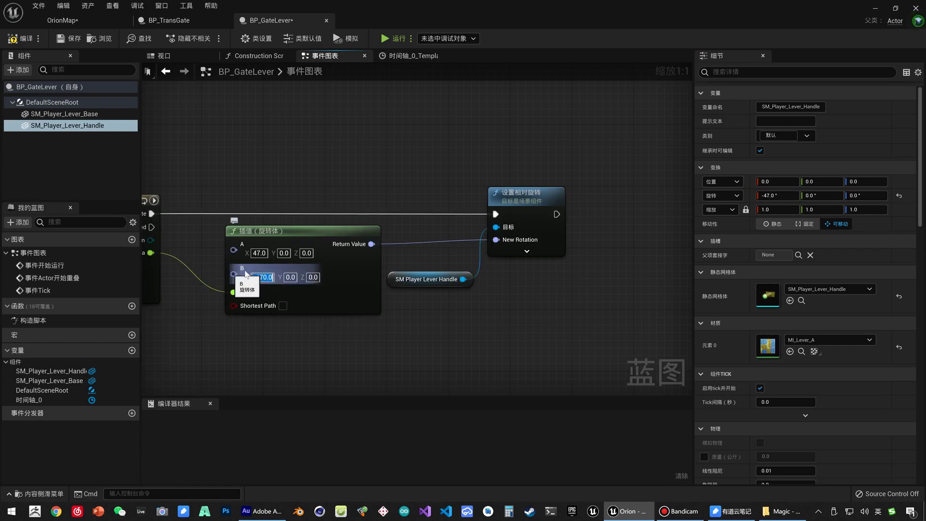
left_click(264, 277)
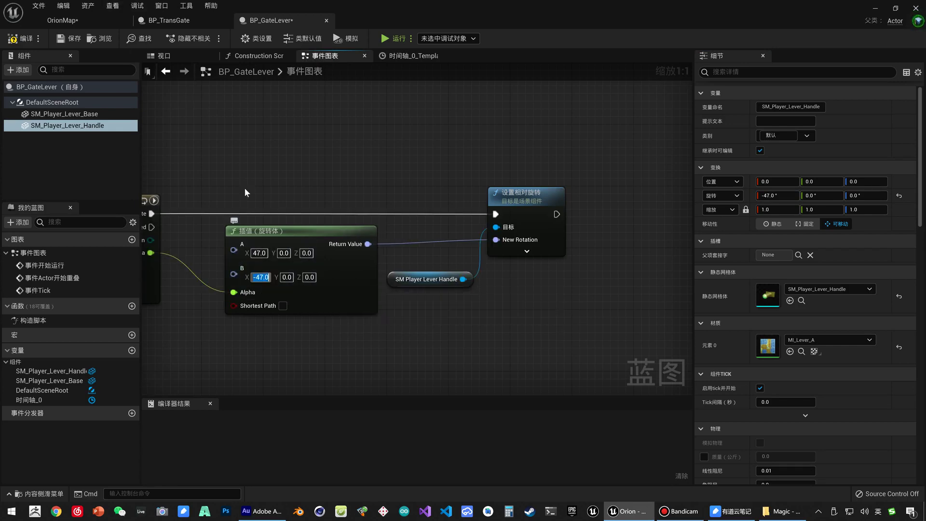
- In OrionMap, drag a BP_GateLever from _Orion Blueprints into the level beside the wall
left_click(62, 20)
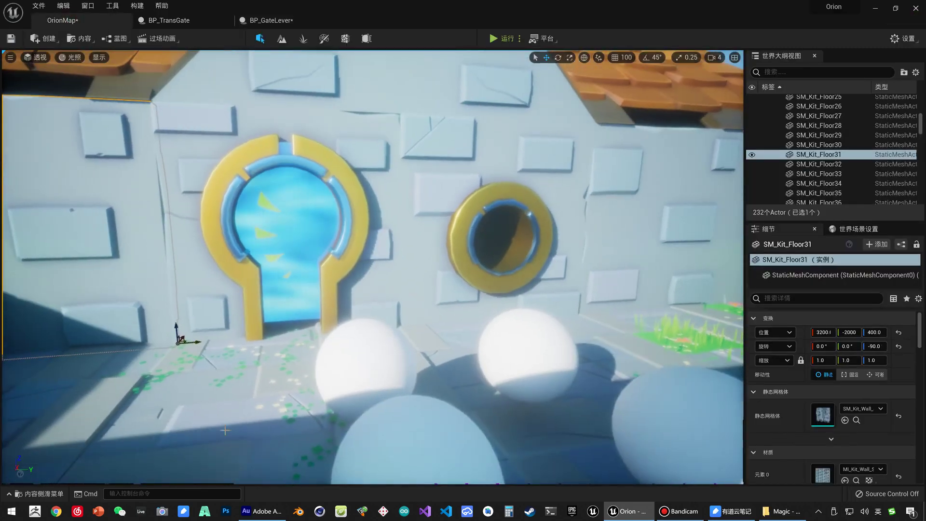
left_click(198, 323)
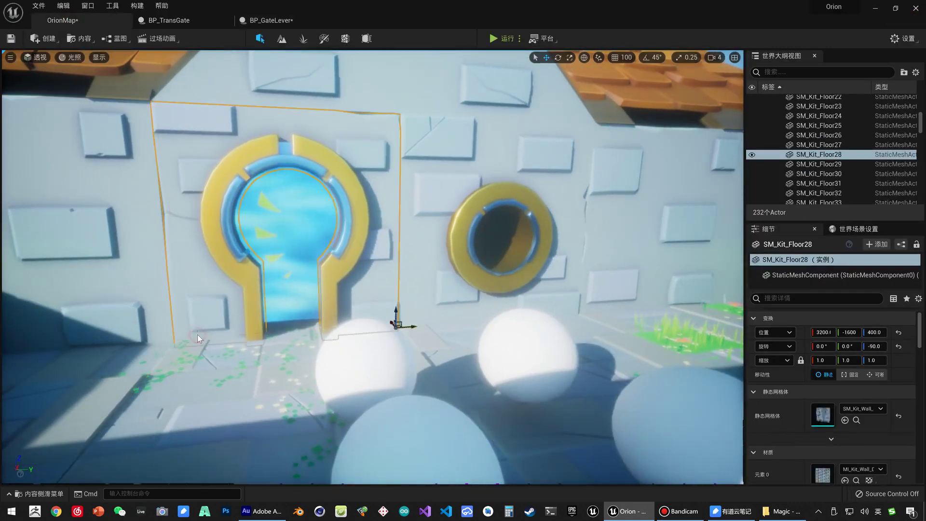
key("ctrl+space")
scroll(73, 388, "up", 5)
left_click(71, 395)
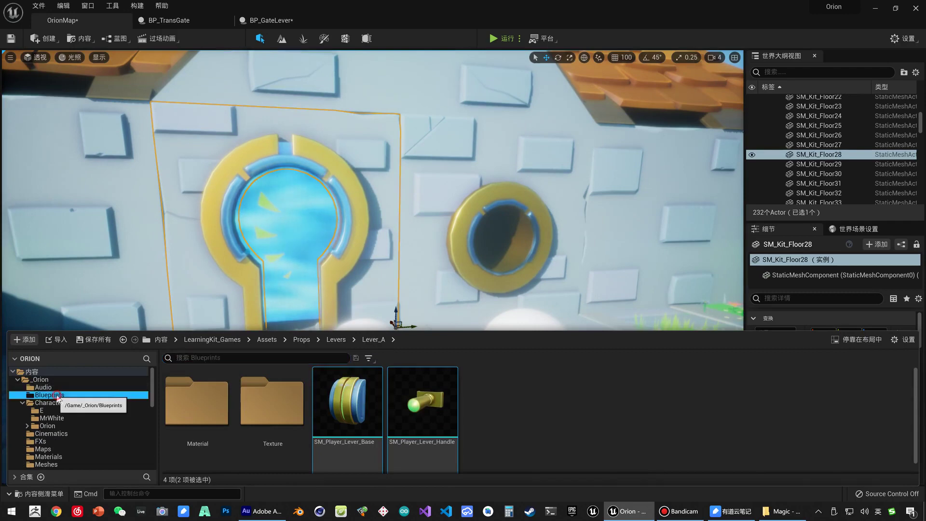
left_click_drag(273, 403, 394, 242)
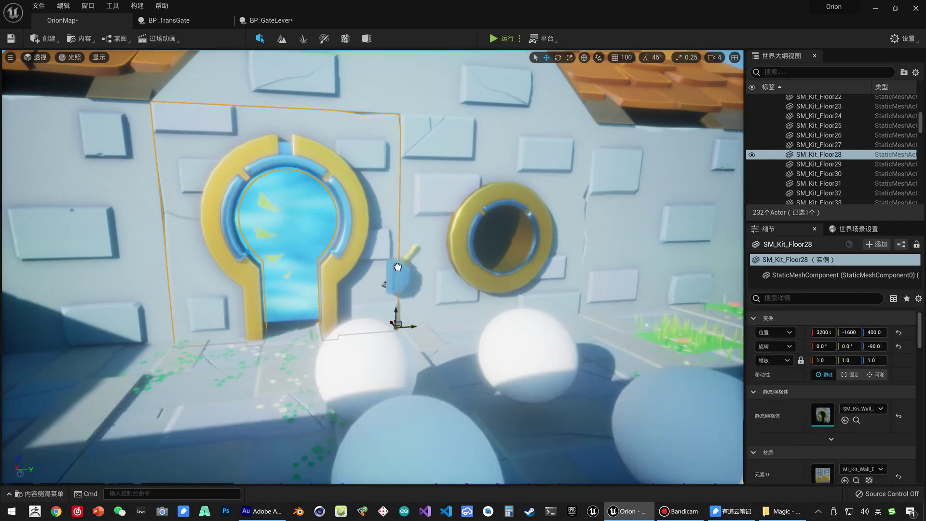
- Rotate the gate lever 90° on Z, nudge it slightly along X, and start Play
key("f")
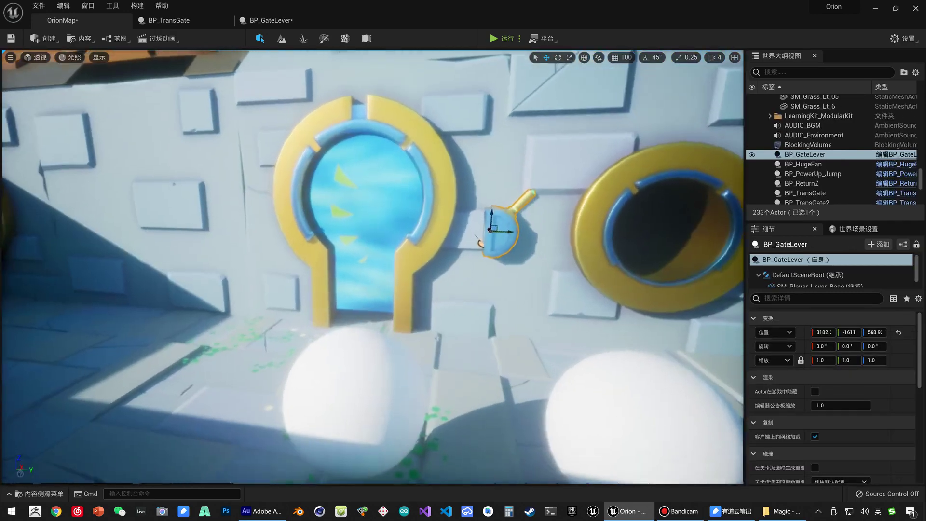
key("e")
left_click_drag(414, 275, 521, 149)
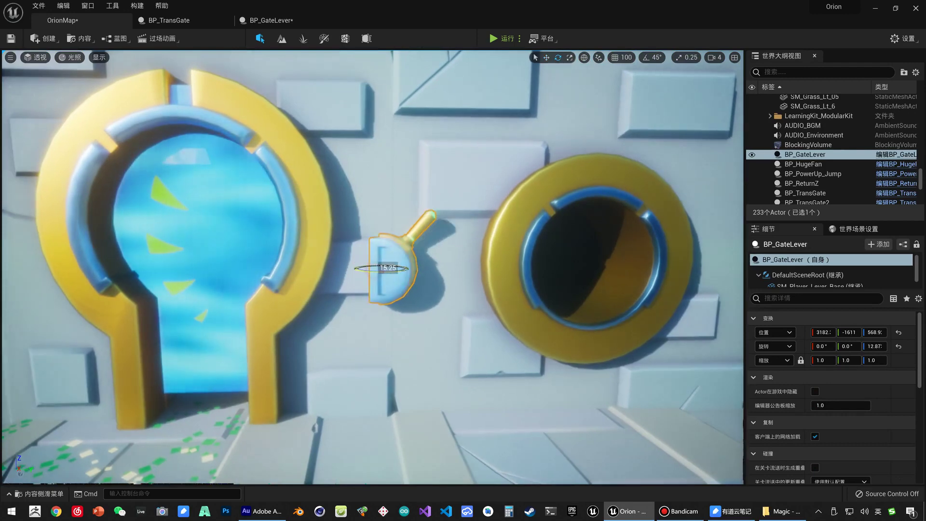
key("ctrl+z")
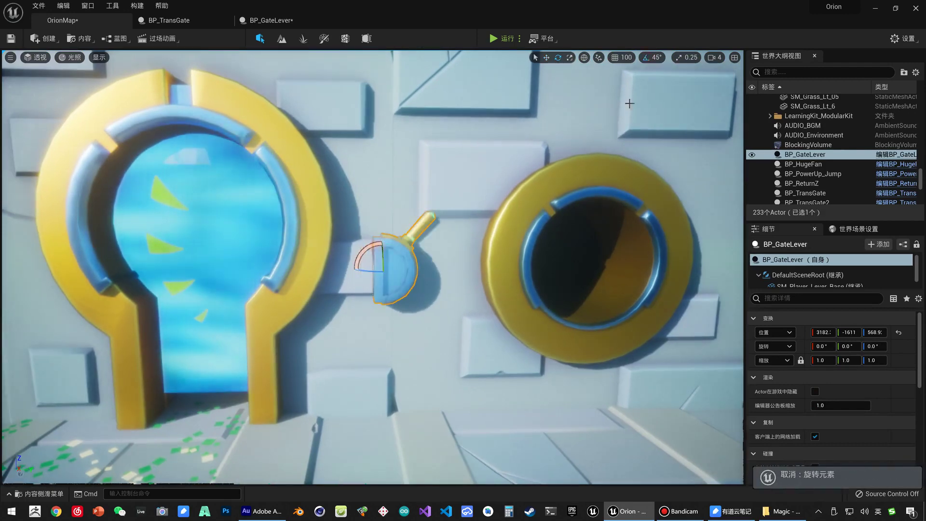
mouse_move(369, 270)
left_mouse_down()
mouse_move(408, 270)
mouse_move(337, 270)
left_mouse_up()
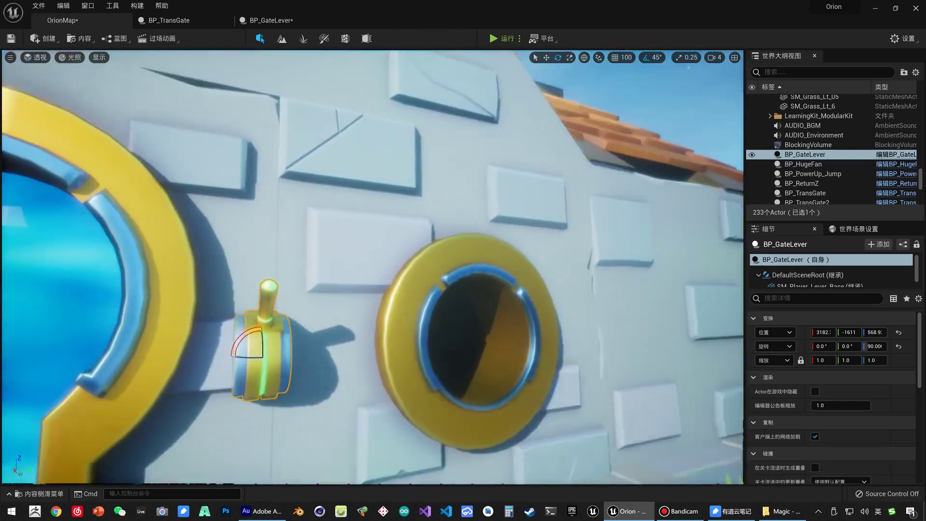
key("w")
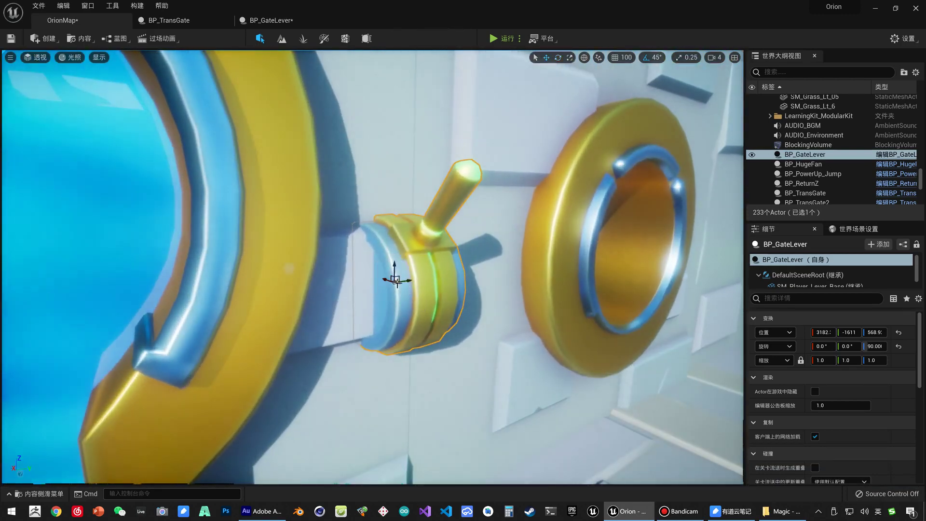
mouse_move(390, 278)
left_mouse_down()
mouse_move(444, 275)
mouse_move(428, 274)
left_mouse_up()
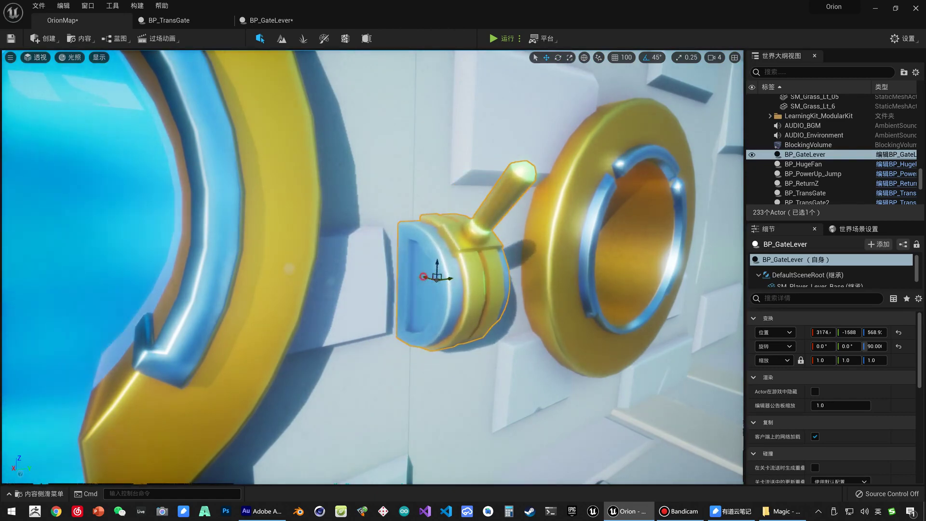
left_click(505, 39)
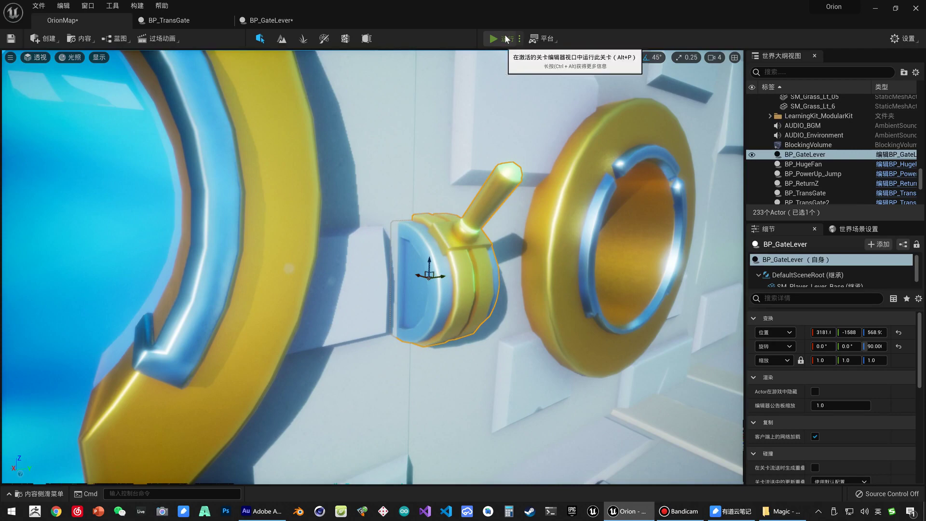
- Walk the character to the rotated lever in play mode, stop, and open the OrionCharacter blueprint
key("w")
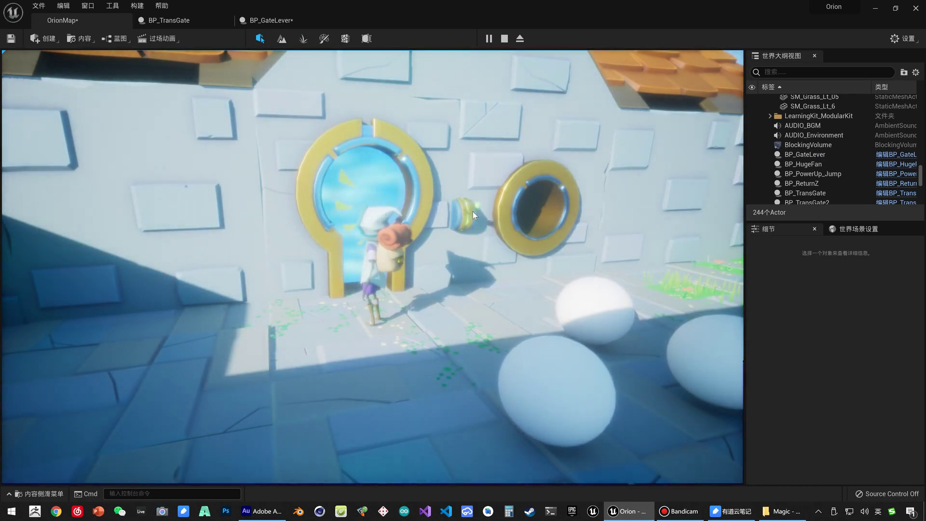
key("a")
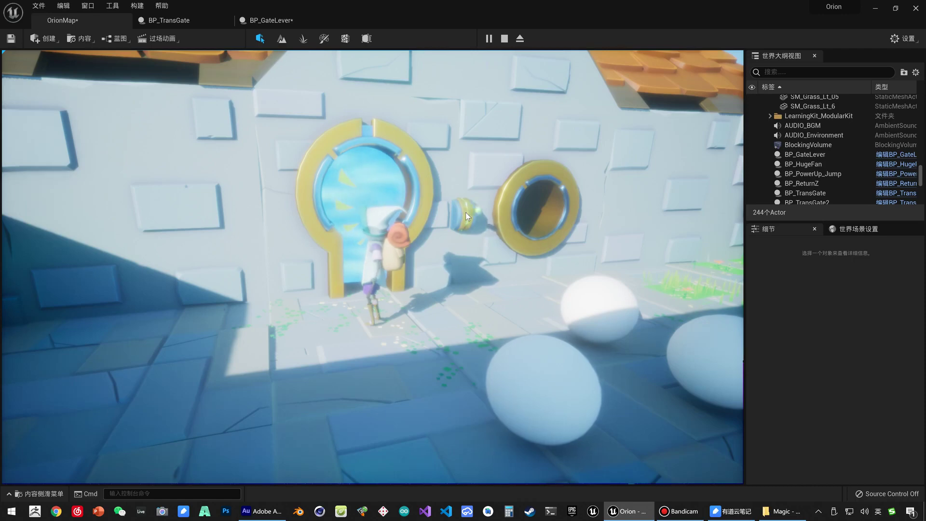
key("Escape")
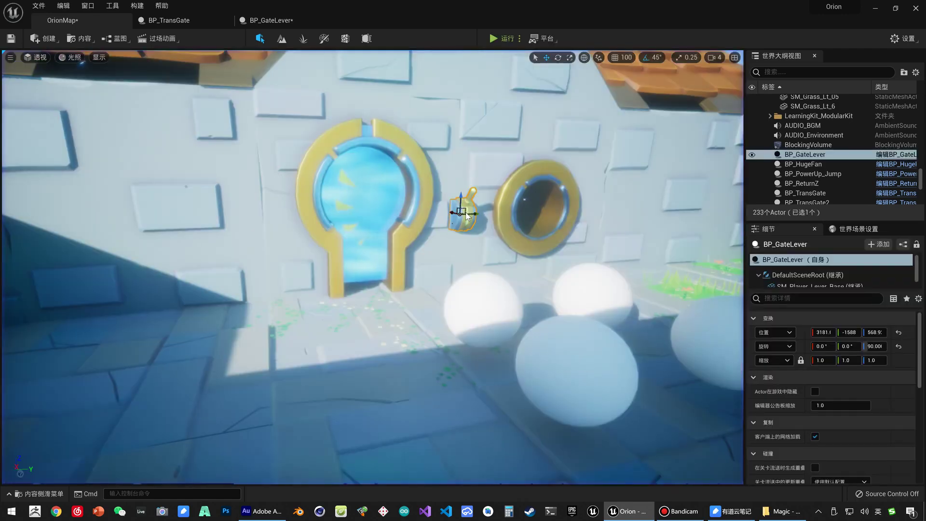
mouse_move(430, 200)
left_mouse_down()
mouse_move(482, 250)
mouse_move(413, 242)
left_mouse_up()
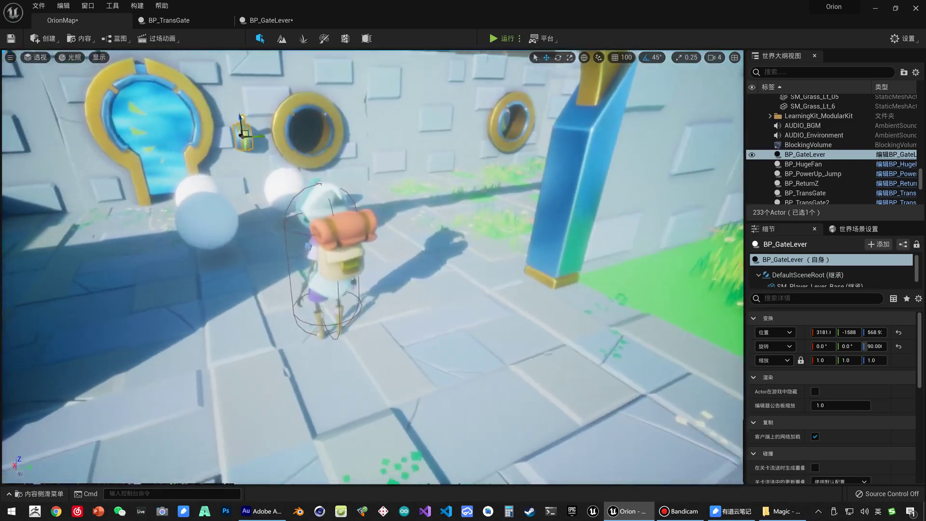
double_click(349, 236)
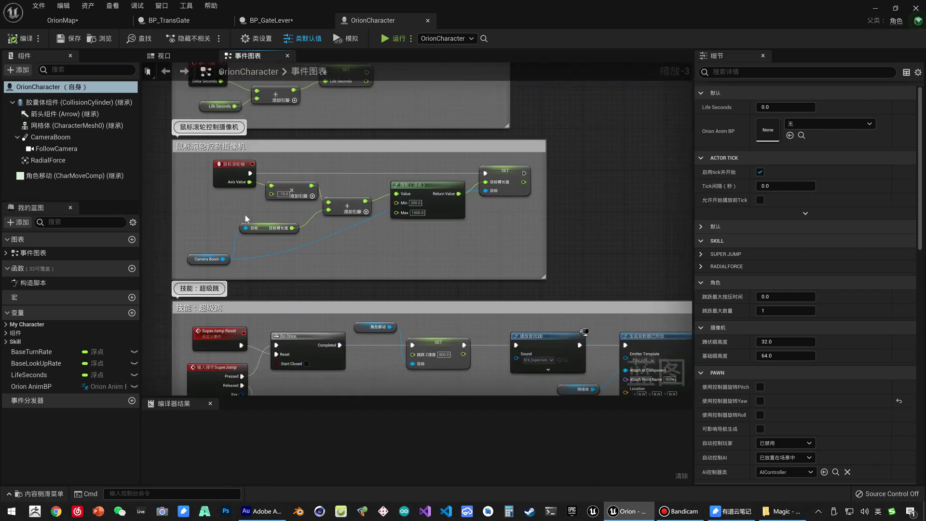
- Move the anim instance, cast and SET nodes right and stretch the comment box over them
right_click_drag(246, 218, 330, 371)
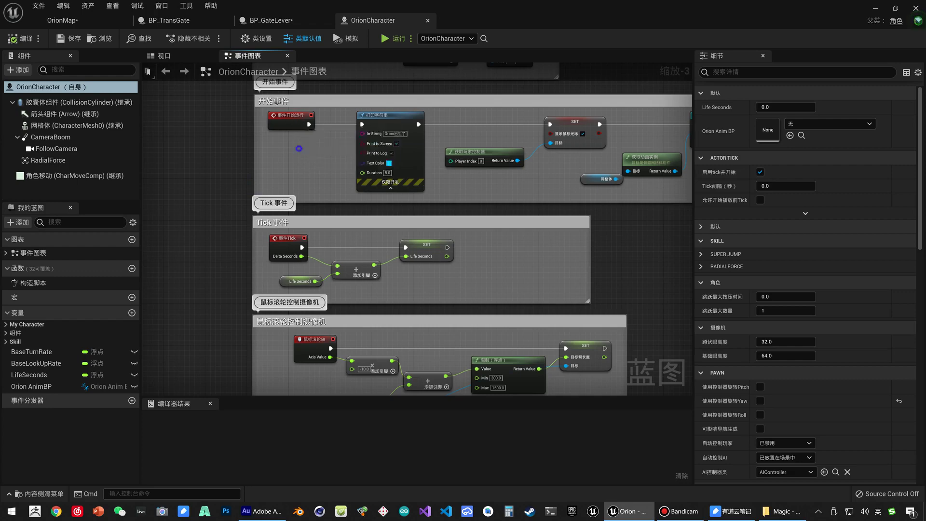
right_click_drag(299, 149, 284, 192)
right_click_drag(459, 192, 291, 202)
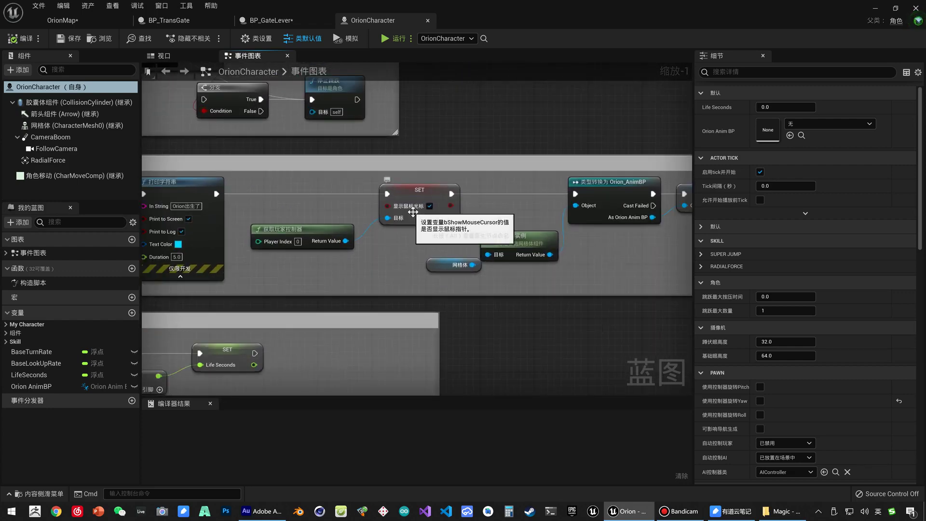
scroll(411, 216, "up", 2)
right_click_drag(412, 216, 366, 212)
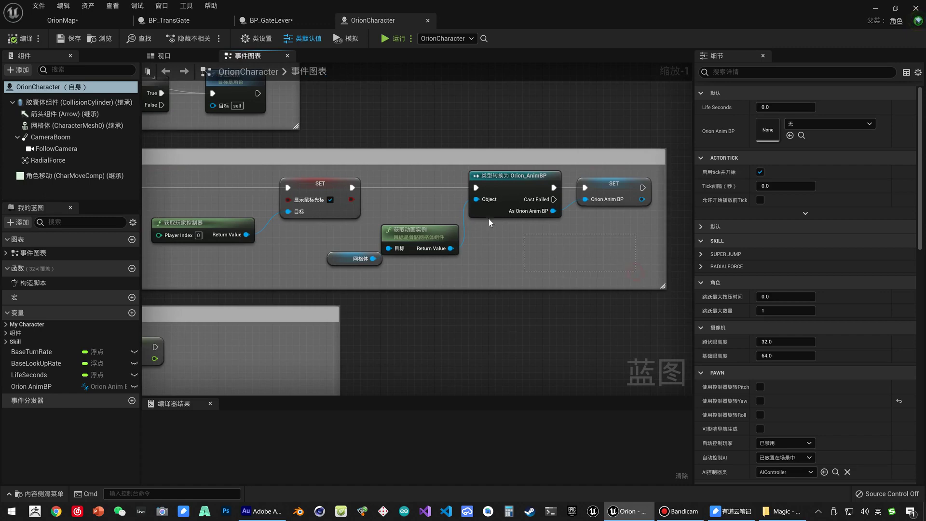
left_click_drag(636, 271, 418, 181)
left_click(355, 258, "ctrl")
left_click_drag(530, 194, 689, 194)
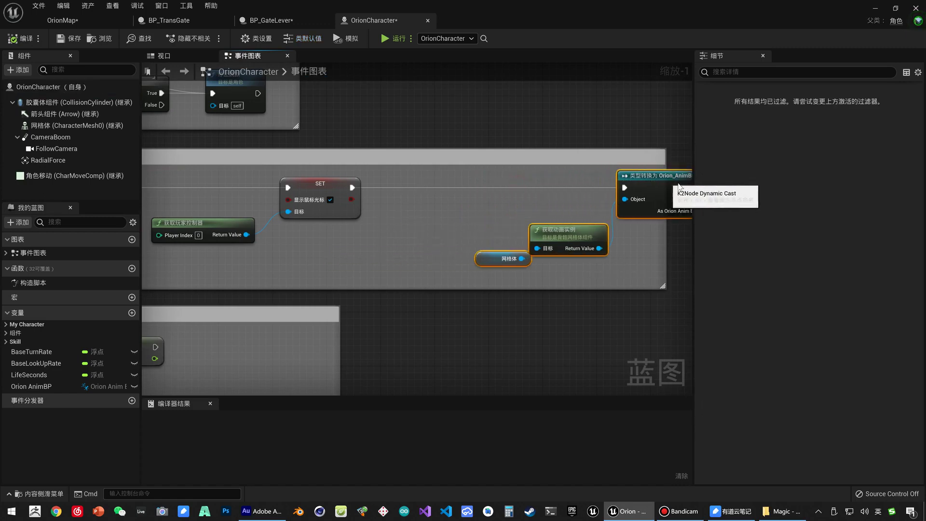
left_click_drag(614, 181, 629, 187)
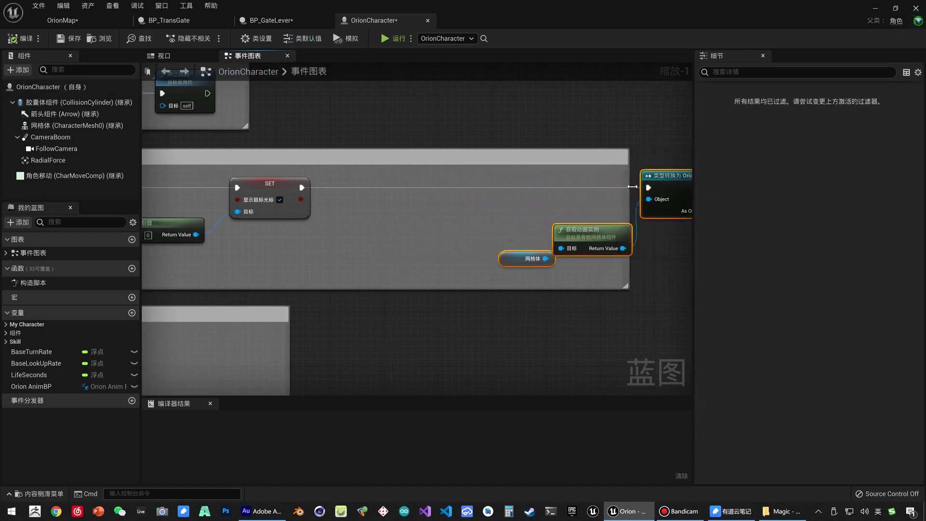
right_click_drag(630, 187, 437, 184)
left_click_drag(462, 181, 658, 186)
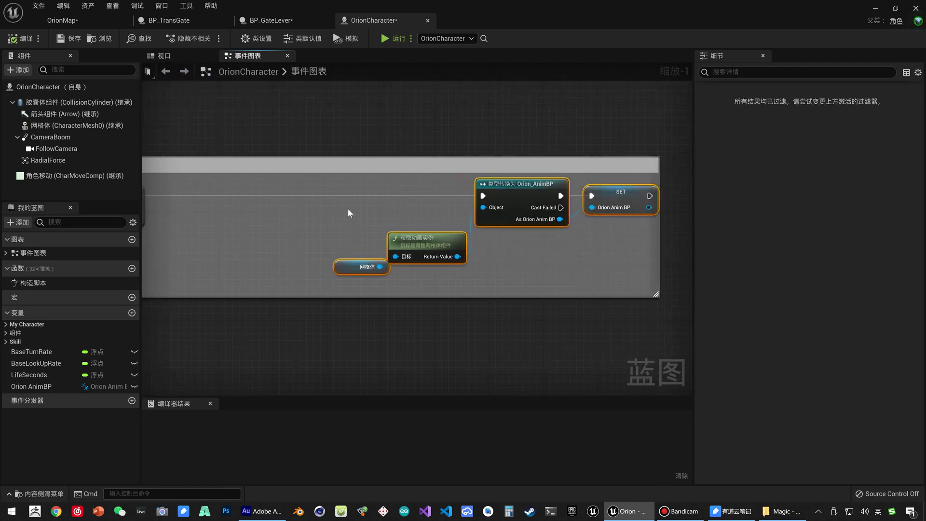
right_click_drag(348, 208, 299, 231)
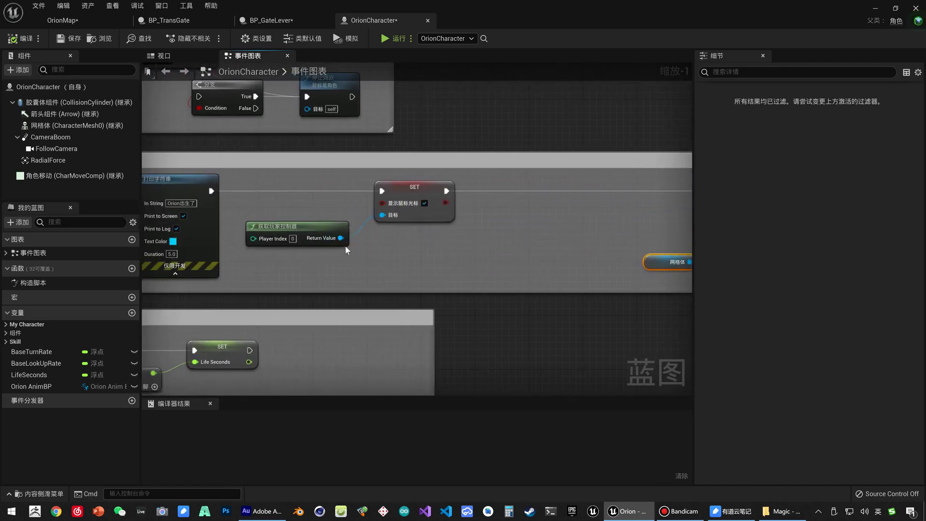
- Add Set Enable Click Events and Set Enable Touch Events nodes from Get Player Controller's output
left_click_drag(341, 237, 418, 238)
left_click_drag(488, 231, 488, 230)
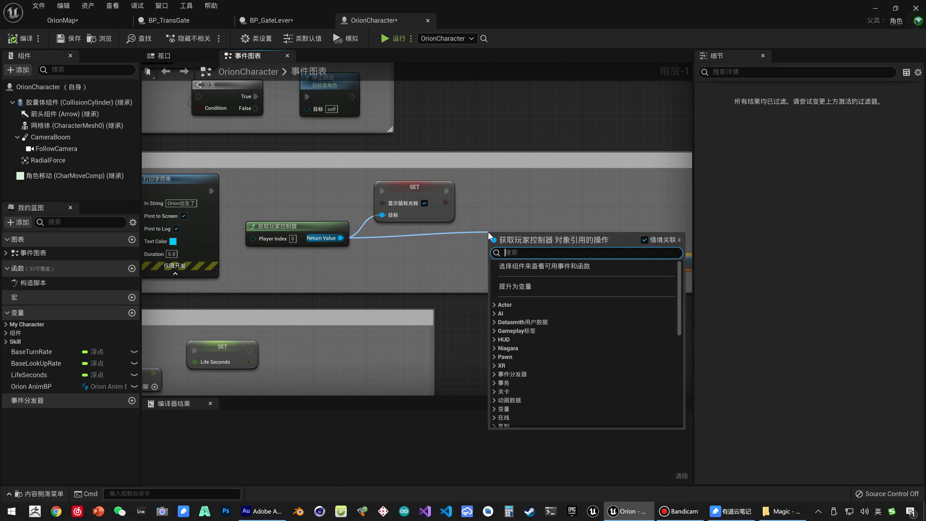
type("enable")
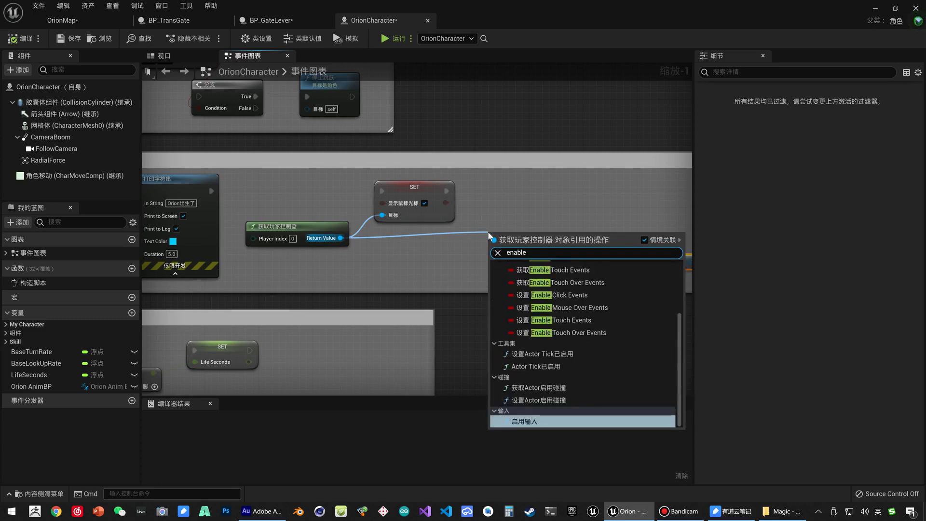
scroll(590, 325, "up", 1)
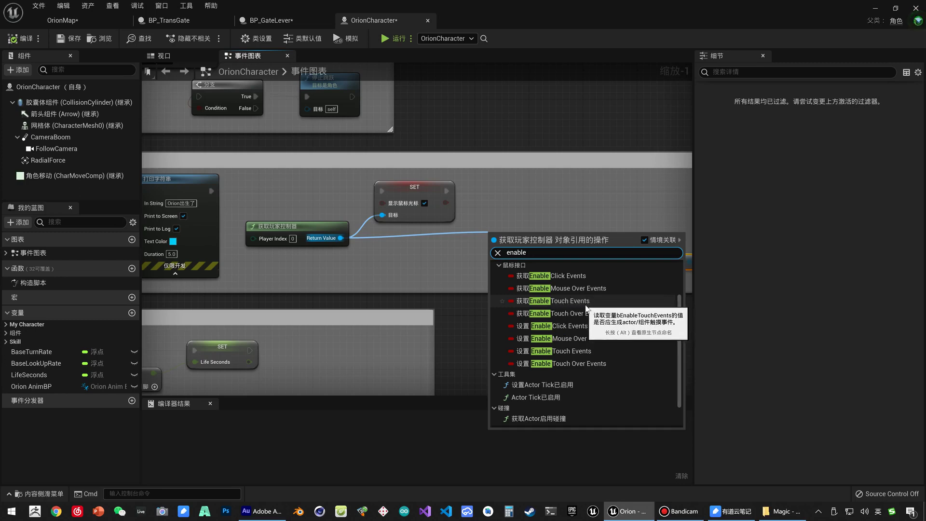
left_click(530, 326)
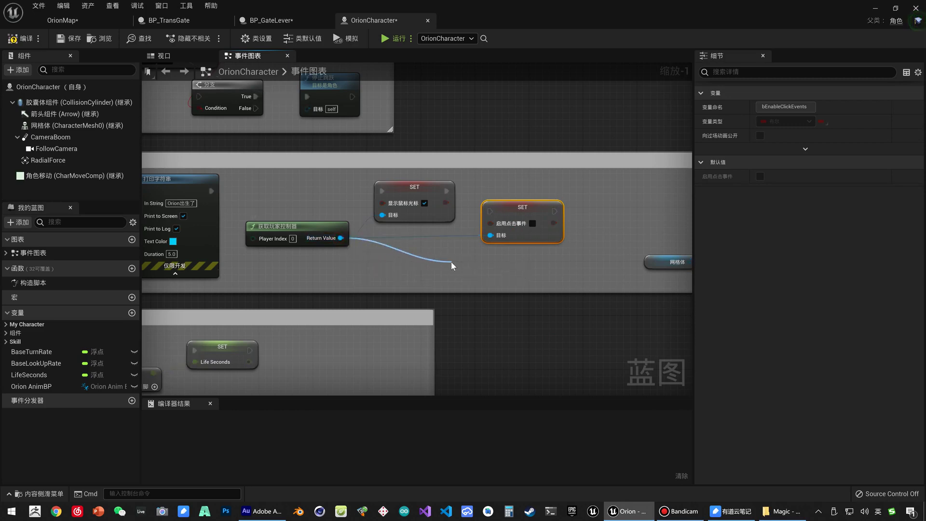
left_click_drag(340, 238, 451, 263)
type("enable")
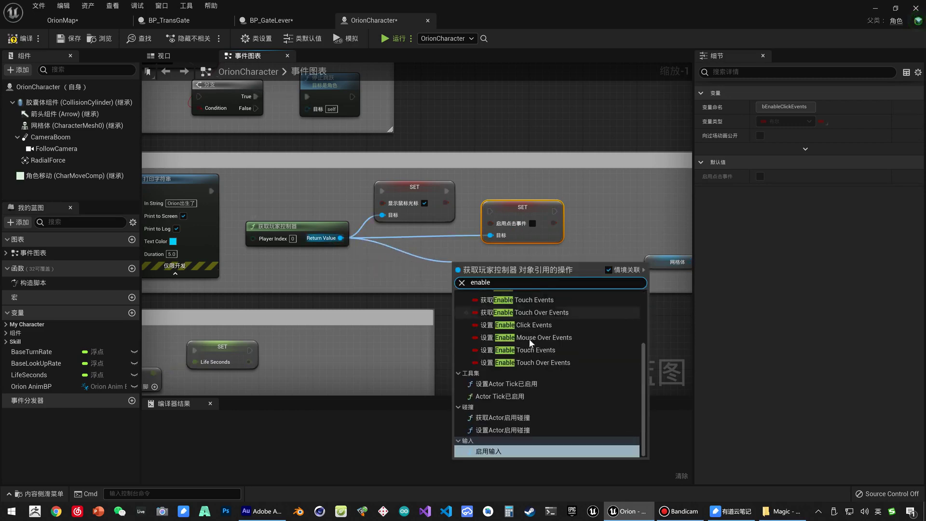
left_click(535, 350)
left_click_drag(512, 280, 600, 250)
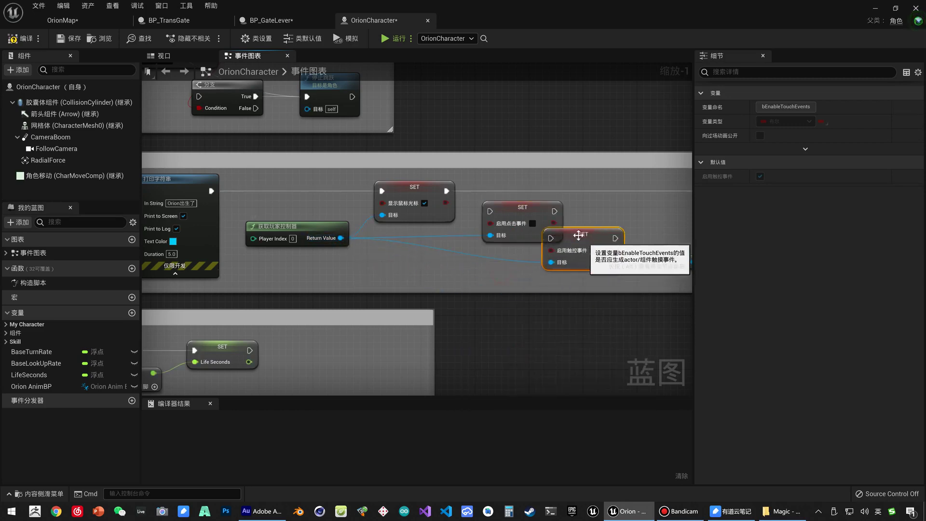
mouse_move(501, 208)
left_mouse_down()
mouse_move(481, 187)
mouse_move(444, 193)
left_mouse_up()
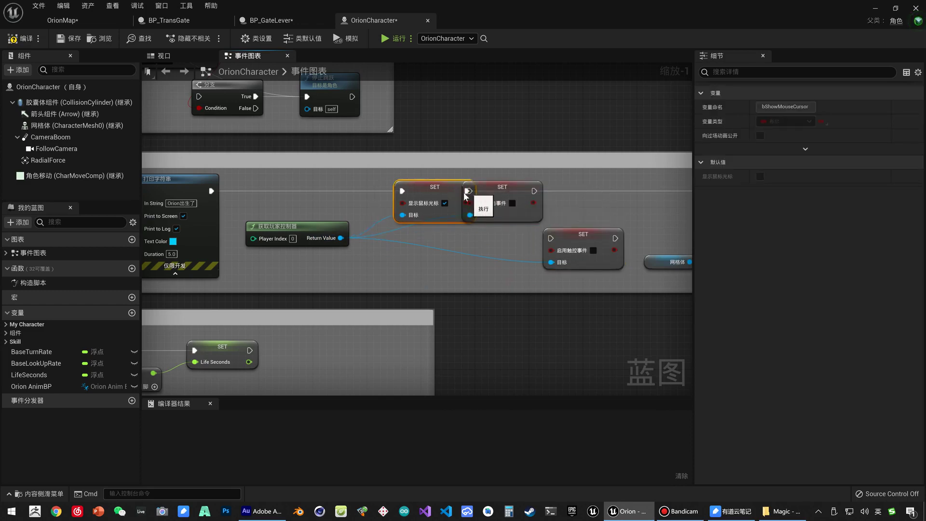
mouse_move(534, 192)
left_mouse_down()
mouse_move(551, 239)
mouse_move(590, 187)
left_mouse_up()
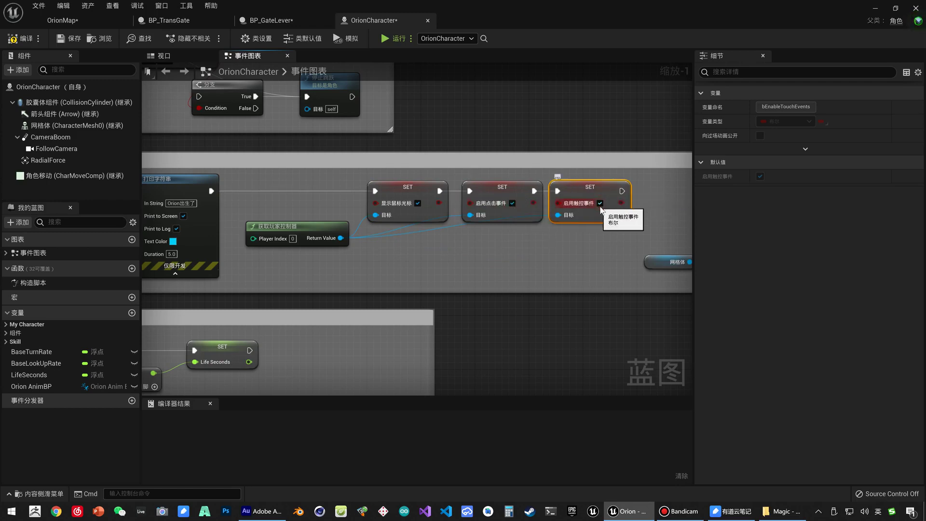
- Tick Enable Touch Events, chain the setters into the cast node, and compile OrionCharacter
left_click(529, 245)
right_click_drag(529, 245, 333, 242)
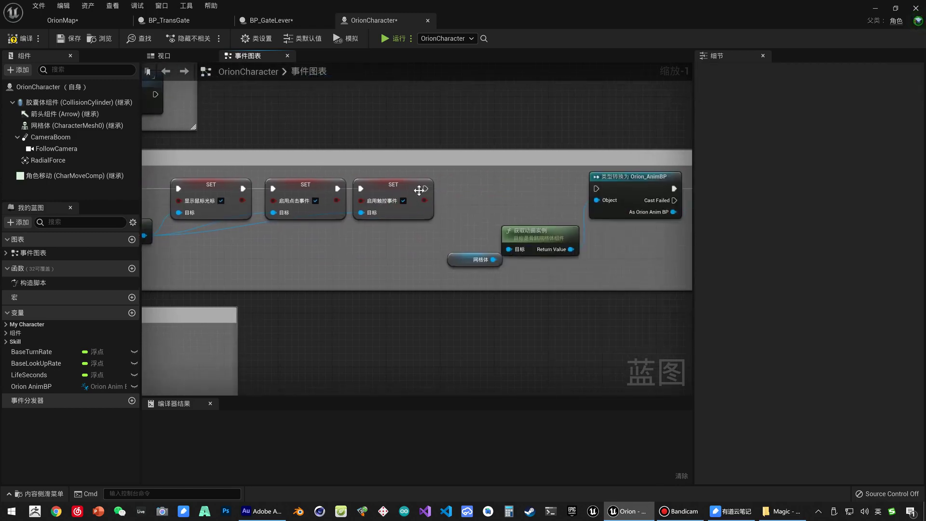
left_click_drag(600, 188, 599, 188)
right_click_drag(372, 257, 533, 263)
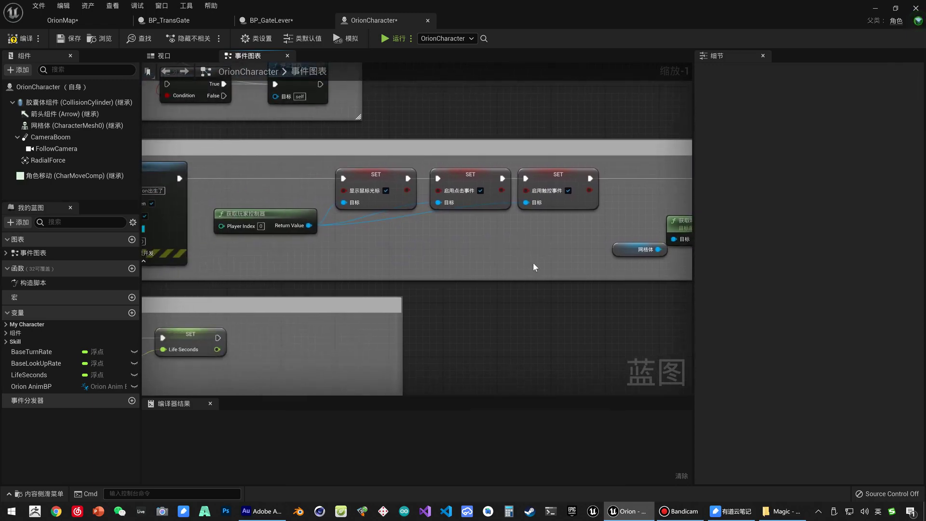
left_click(18, 39)
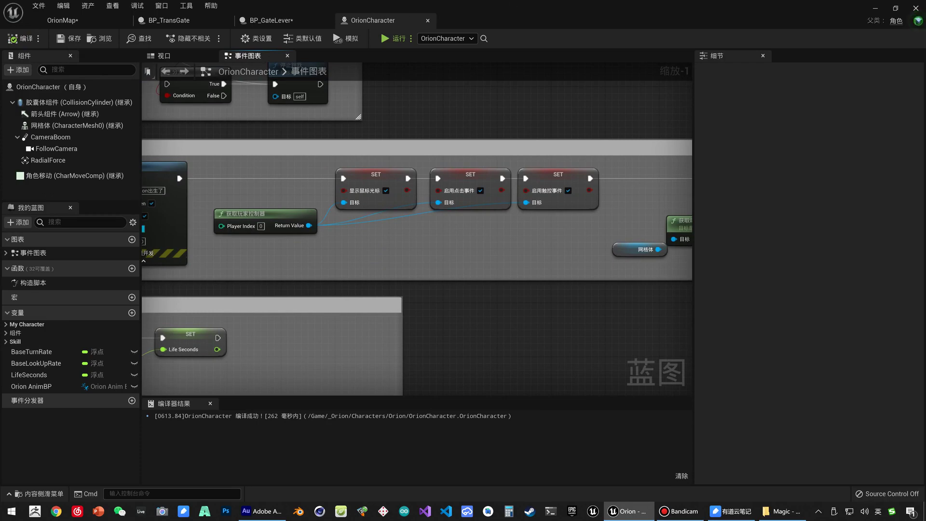
left_click_drag(62, 20, 366, 20)
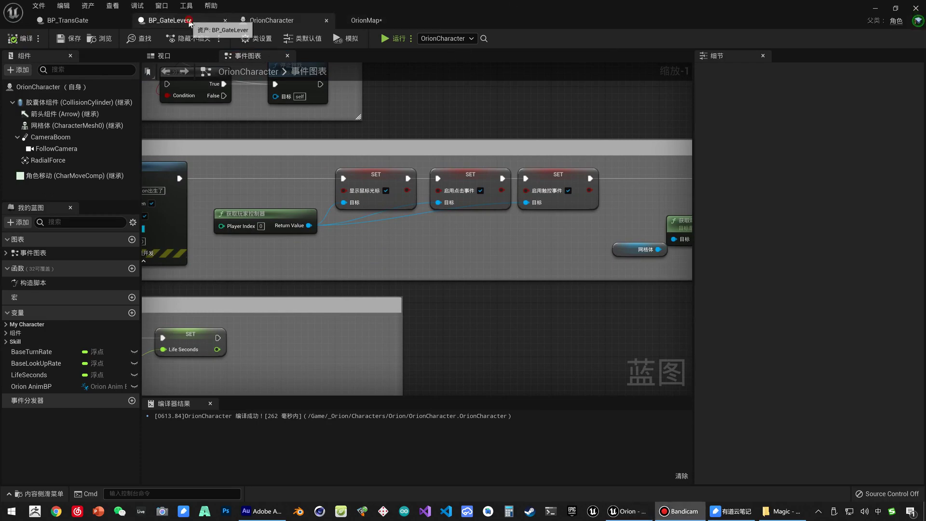
- In BP_GateLever, add an OnClicked event for SM_Player_Lever_Base via 添加事件
left_click(171, 21)
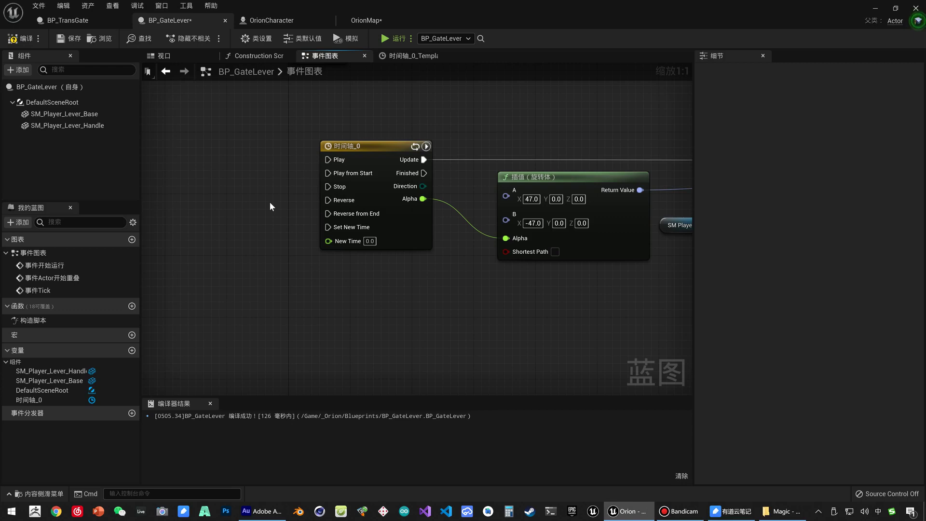
left_click(63, 115)
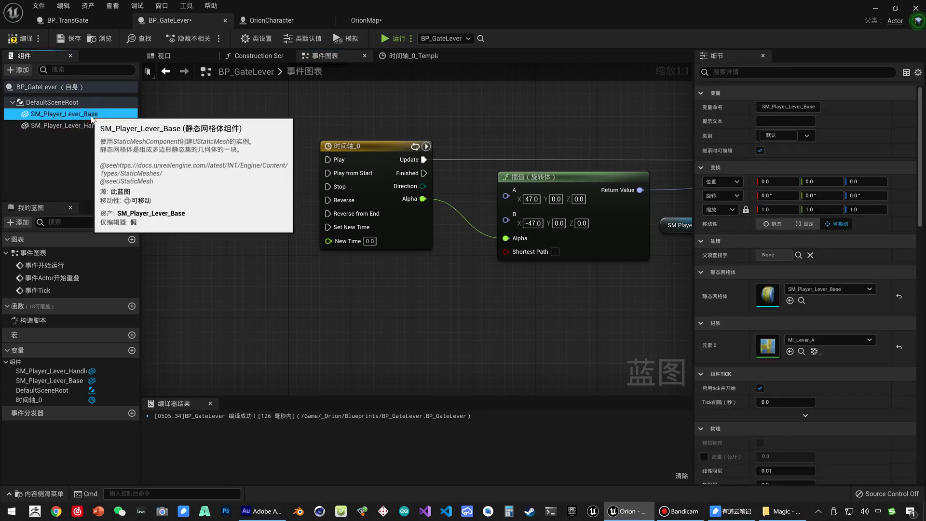
right_click(92, 118)
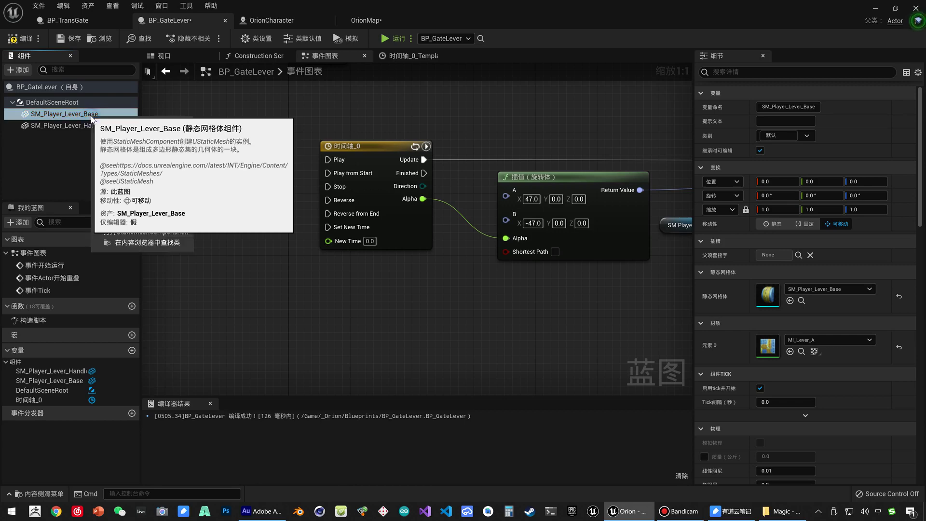
mouse_move(174, 139)
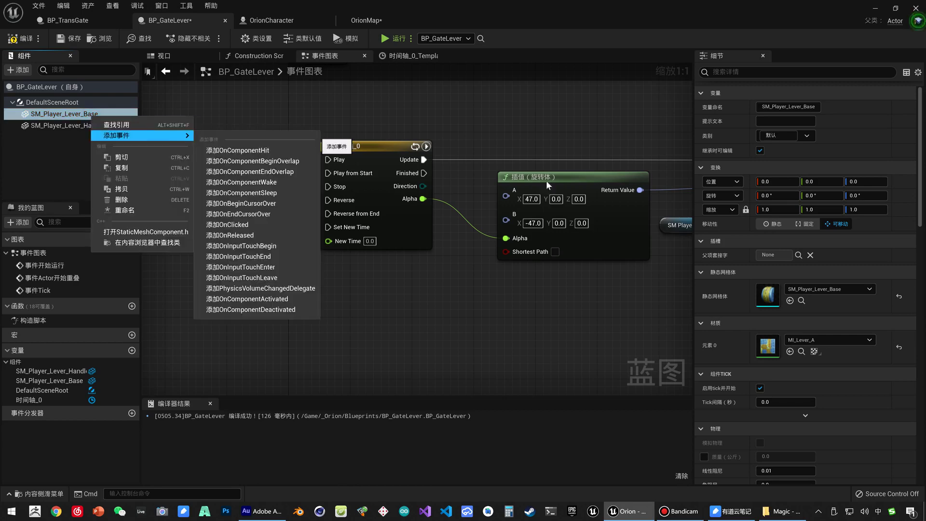
scroll(800, 333, "down", 5)
scroll(800, 321, "down", 5)
scroll(800, 321, "down", 3)
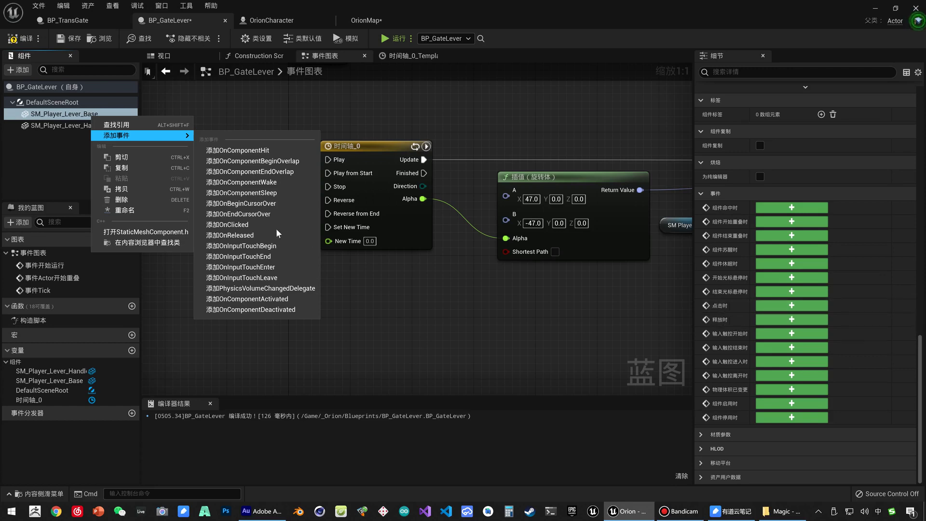
left_click(255, 224)
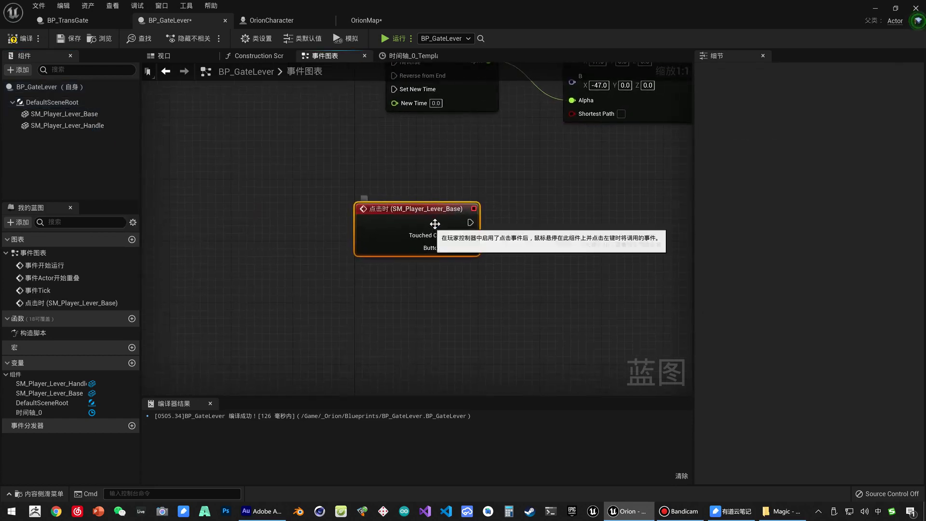
- Select the timeline, interpolation and Set Relative Rotation nodes beside the new event
right_click_drag(490, 208, 445, 216)
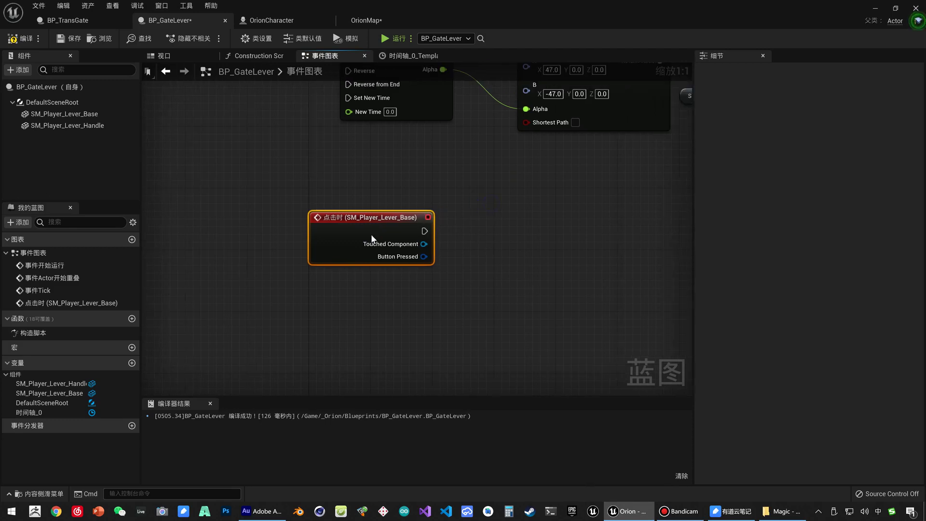
scroll(427, 288, "down", 1)
right_click_drag(418, 304, 282, 274)
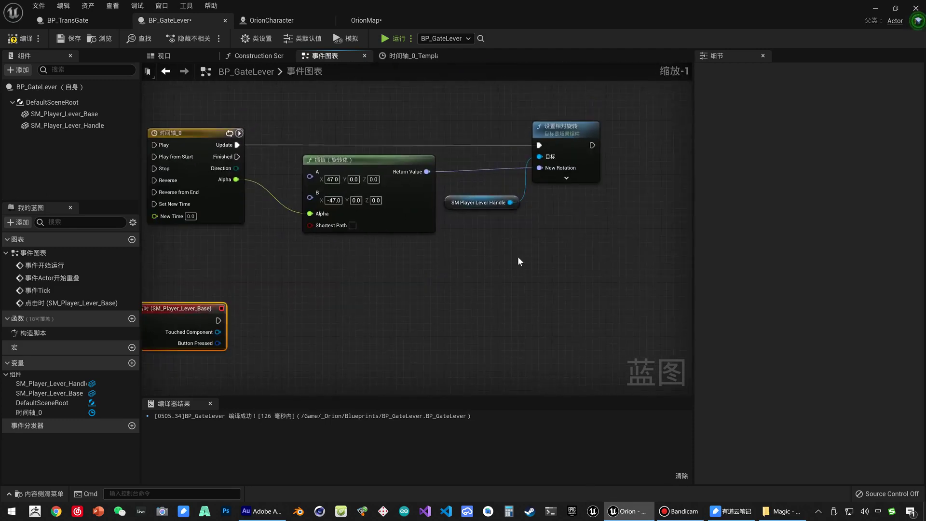
mouse_move(582, 242)
left_mouse_down()
mouse_move(210, 130)
mouse_move(362, 313)
left_mouse_up()
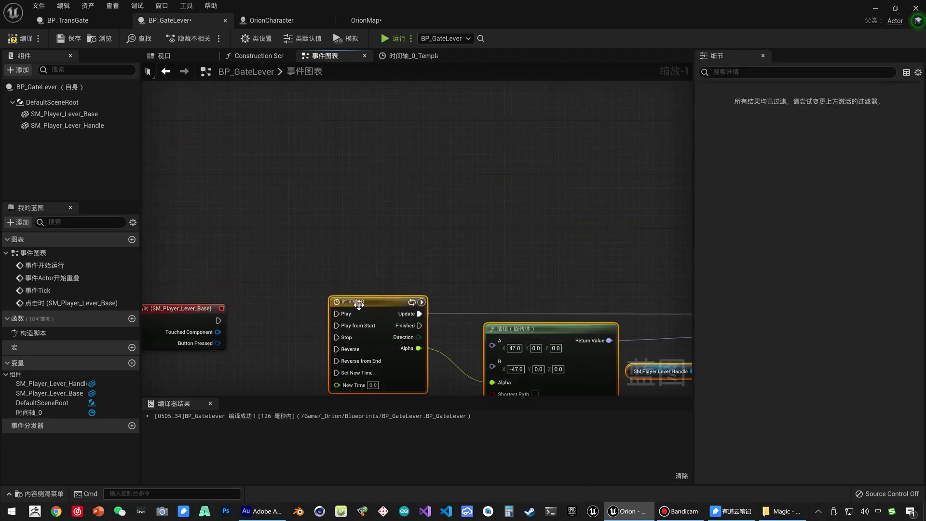
mouse_move(370, 278)
right_mouse_down()
mouse_move(273, 195)
mouse_move(308, 187)
mouse_move(184, 166)
right_mouse_up()
scroll(304, 173, "down", 1)
left_click_drag(183, 155, 555, 280)
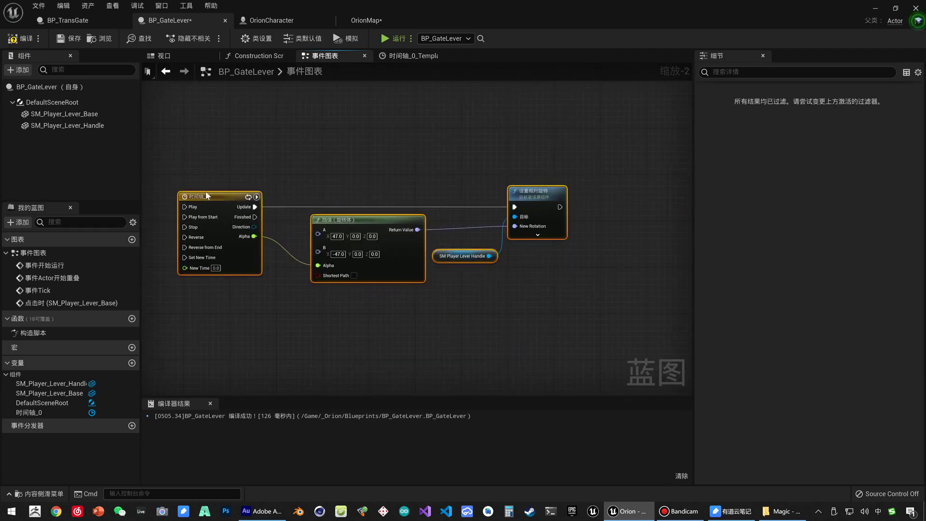
right_click_drag(208, 196, 352, 206)
- Add a Flip Flop node after the lever's On Clicked event
scroll(347, 209, "up", 2)
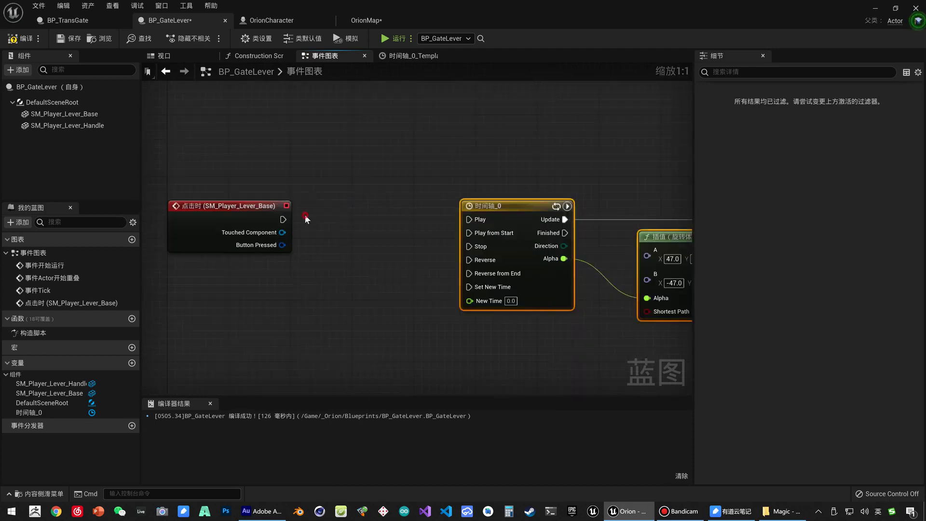
mouse_move(311, 226)
left_mouse_down()
mouse_move(370, 232)
mouse_move(408, 221)
left_mouse_up()
type("flip")
key("Return")
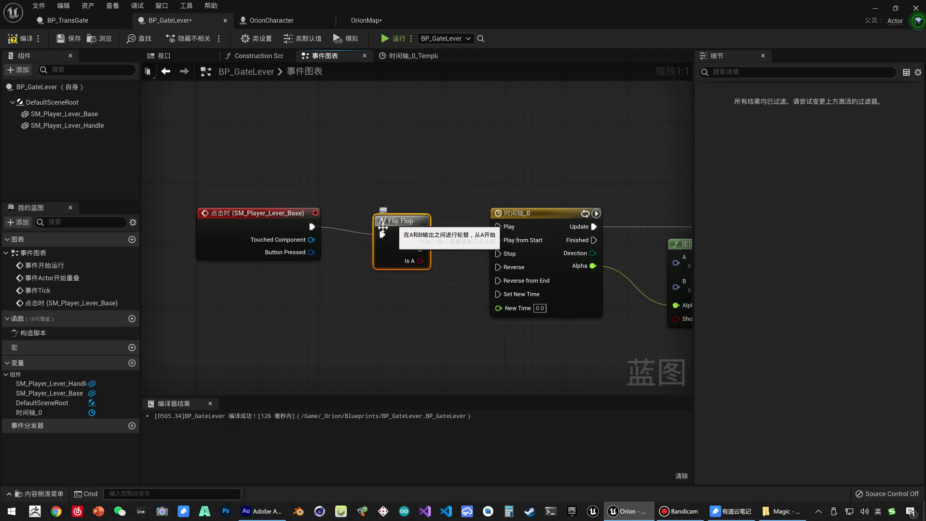
right_click_drag(366, 182, 366, 177)
right_click(371, 162)
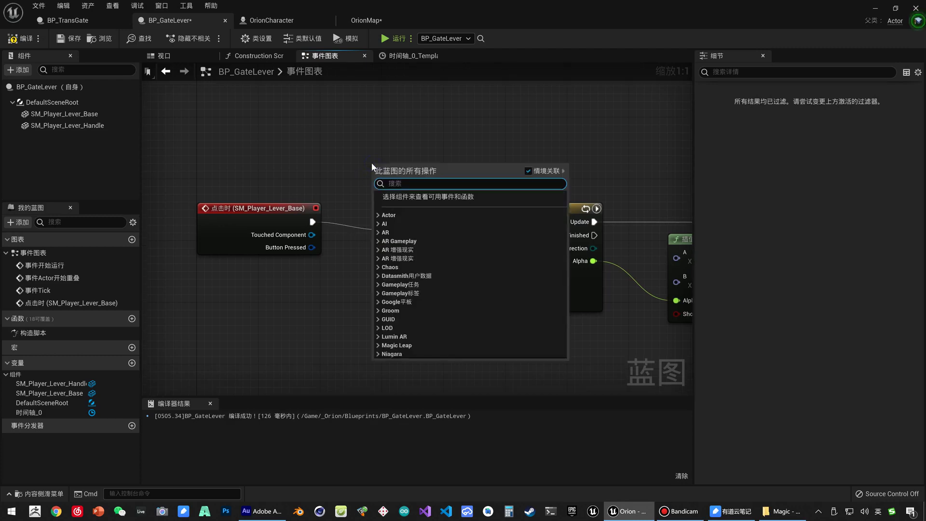
type("flip")
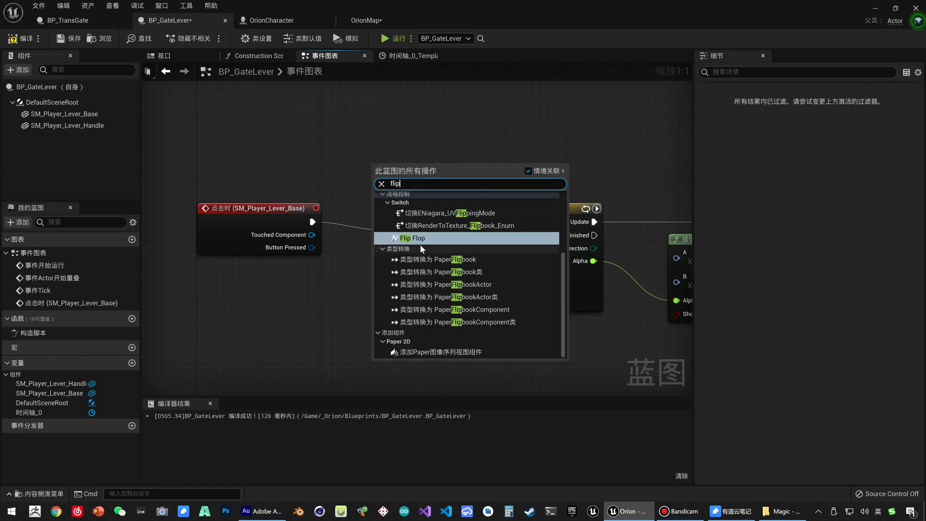
left_click(419, 239)
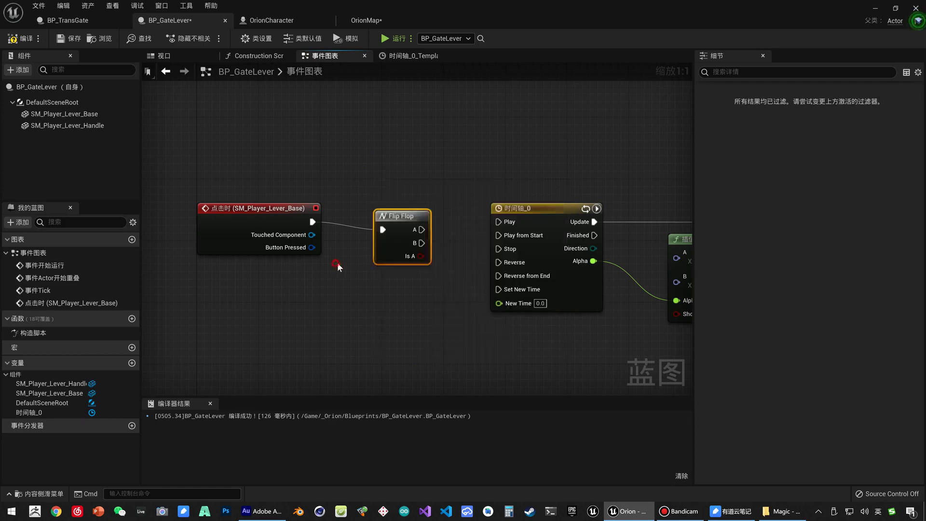
- Wire Flip Flop A to Play from Start and B to Reverse from End
right_click_drag(478, 200, 390, 212)
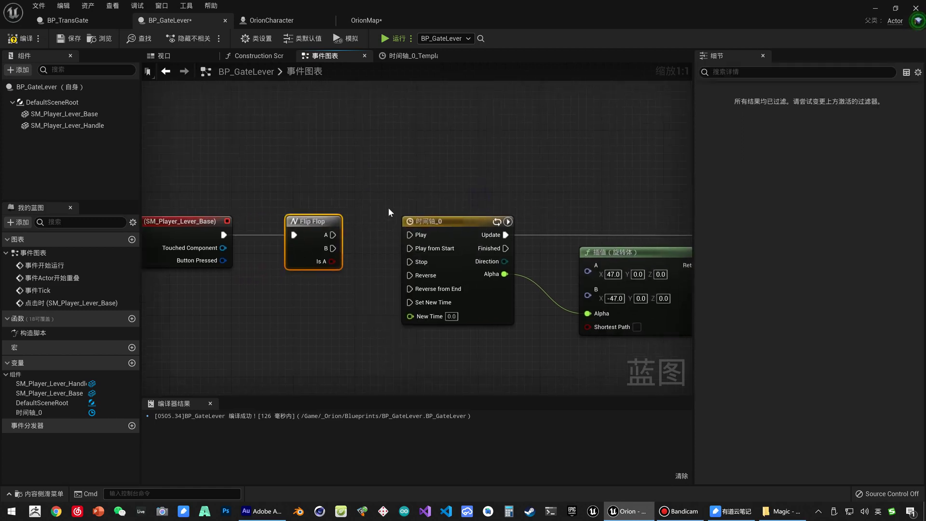
left_click_drag(333, 235, 409, 247)
mouse_move(333, 248)
left_mouse_down()
mouse_move(390, 293)
mouse_move(410, 289)
left_mouse_up()
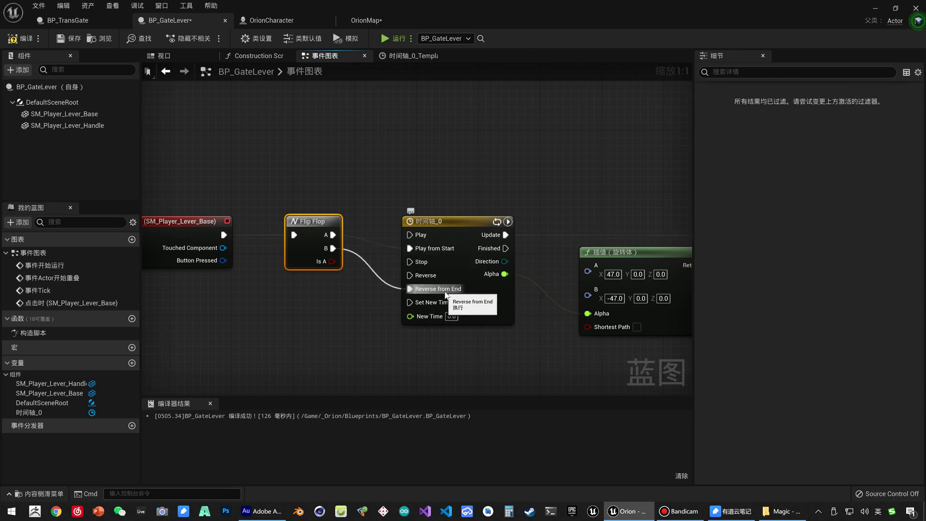
- Turn off the timeline's auto play and looping and enable 使用最后一个关键帧
double_click(434, 221)
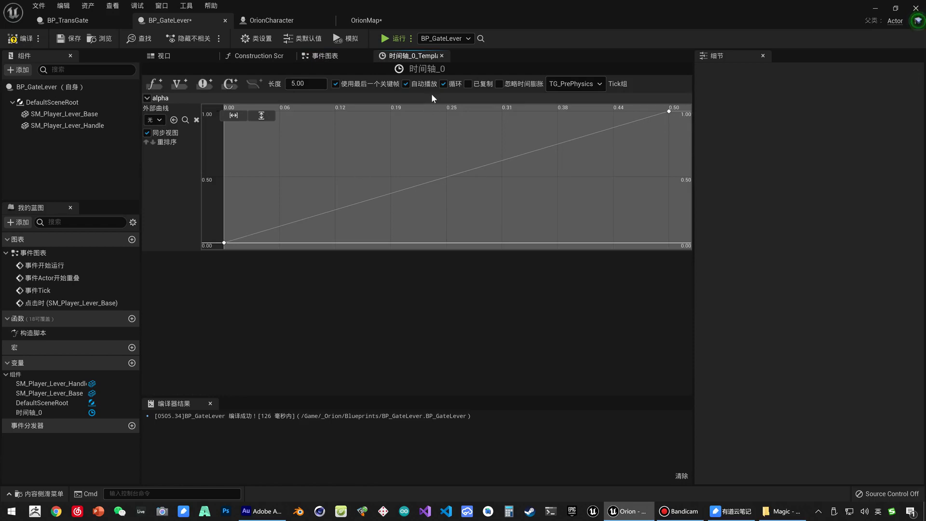
left_click(443, 84)
left_click(405, 84)
left_click(366, 90)
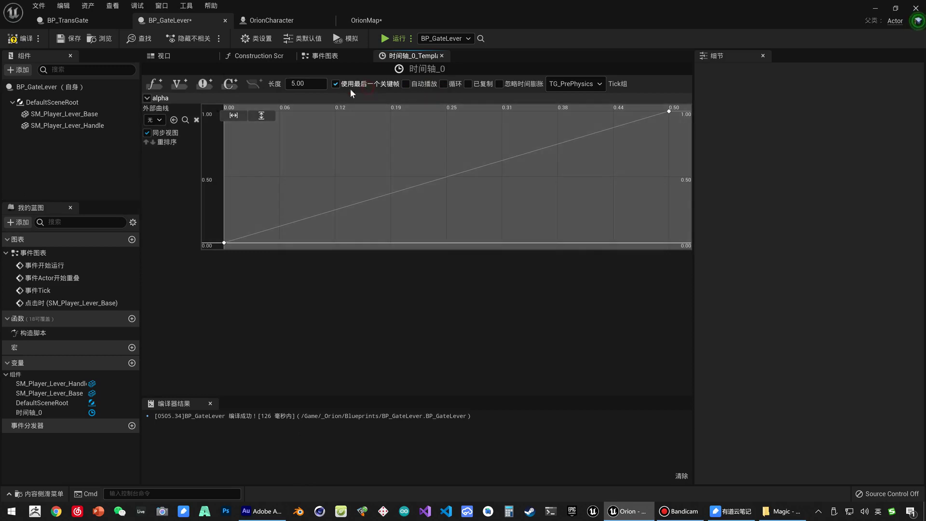
left_click(335, 84)
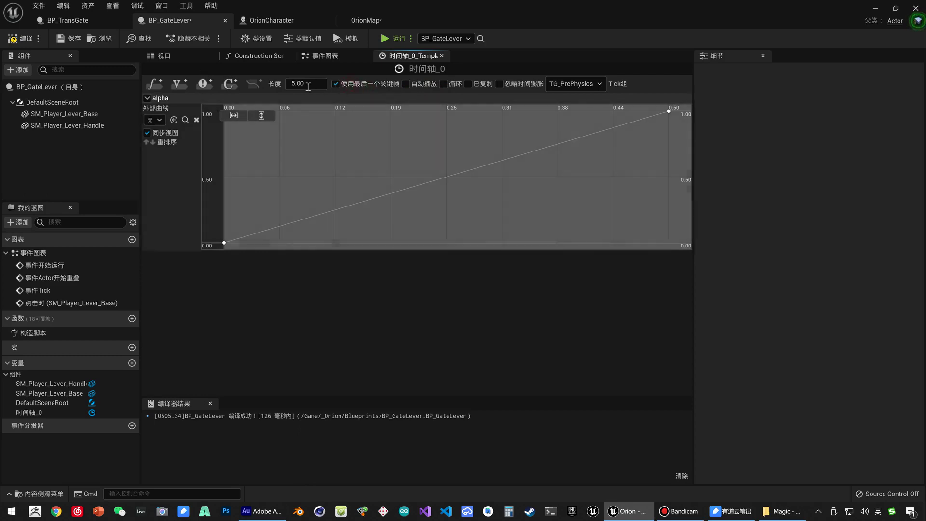
- Compile and save BP_GateLever, then return to the OrionMap level
left_click(19, 38)
left_click(327, 57)
right_click_drag(476, 183, 278, 161)
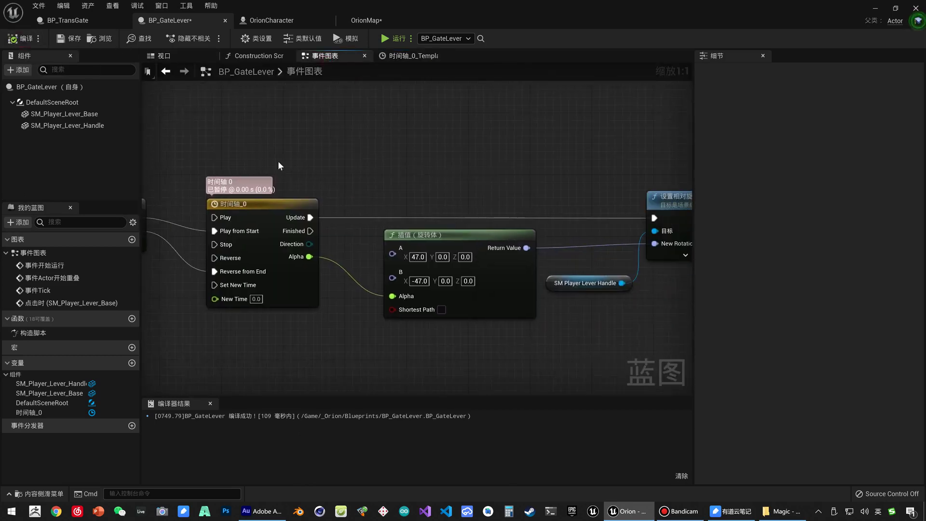
right_click_drag(368, 167, 417, 169)
left_click(74, 40)
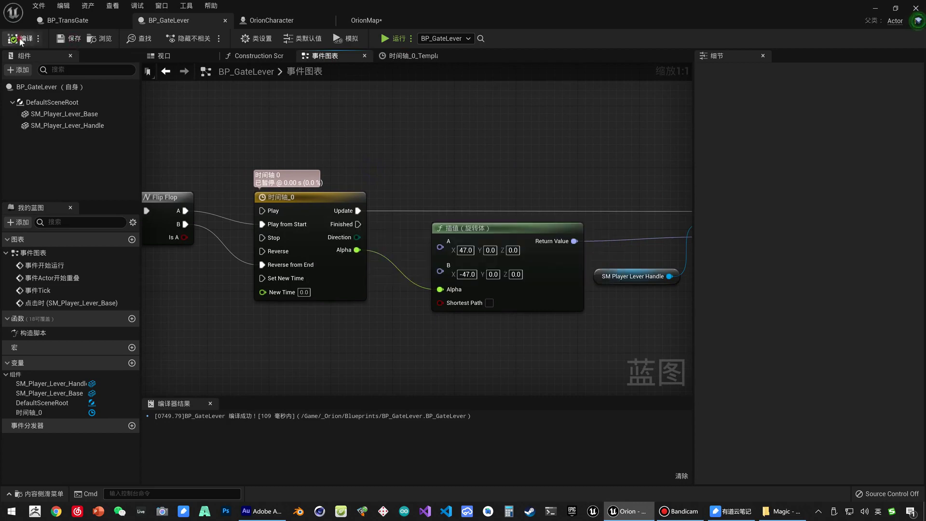
left_click(365, 20)
- Play OrionMap and click the lever repeatedly so its handle swings back and forth
left_click(506, 39)
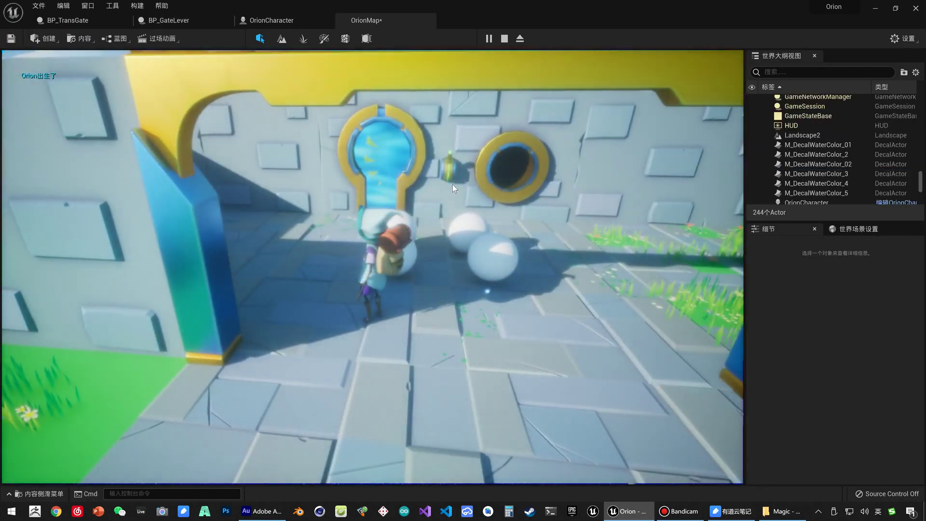
left_click(445, 169)
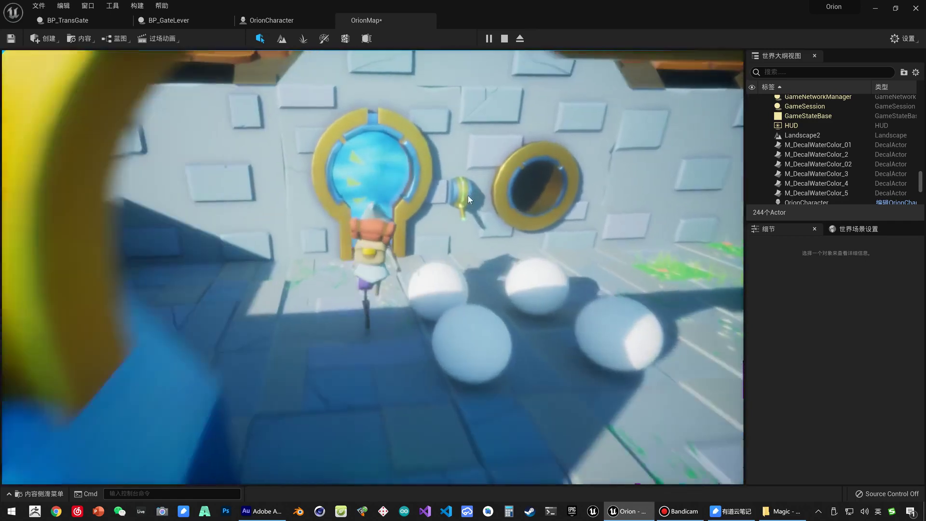
left_click(460, 196)
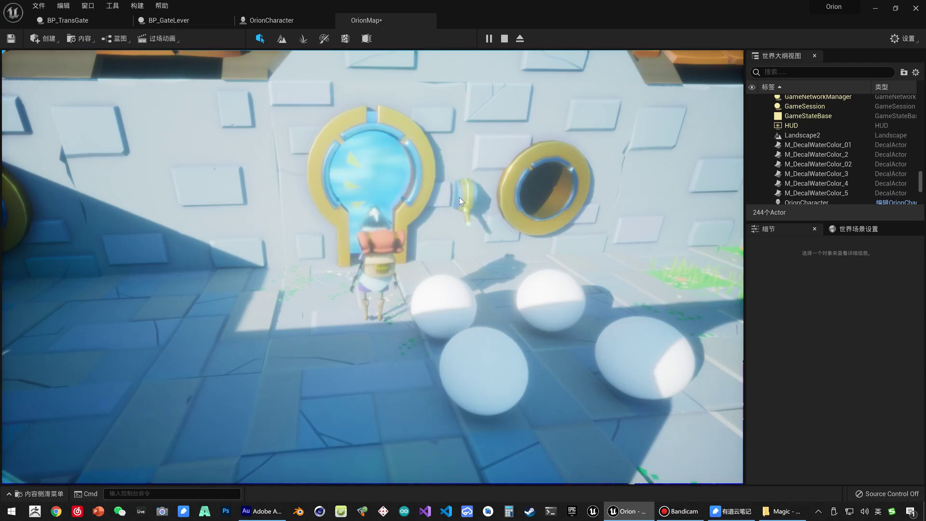
left_click(459, 197)
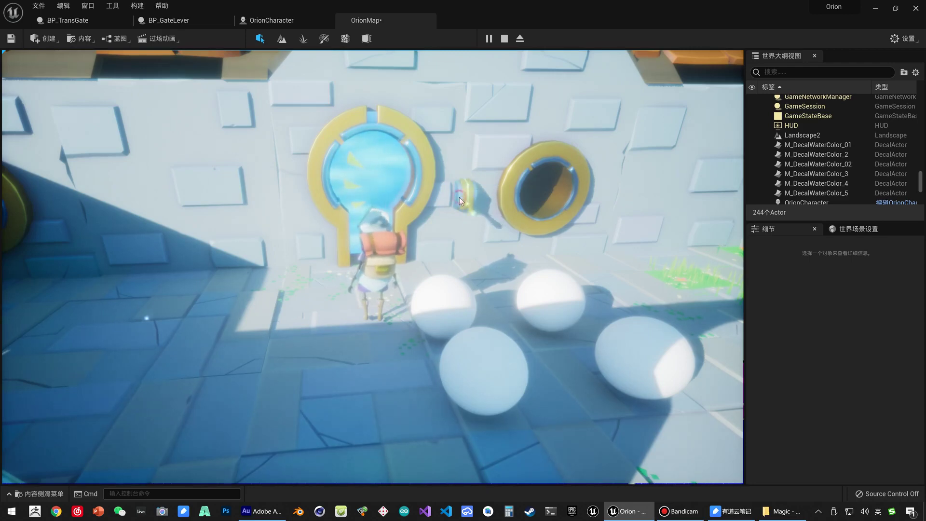
left_click(459, 198)
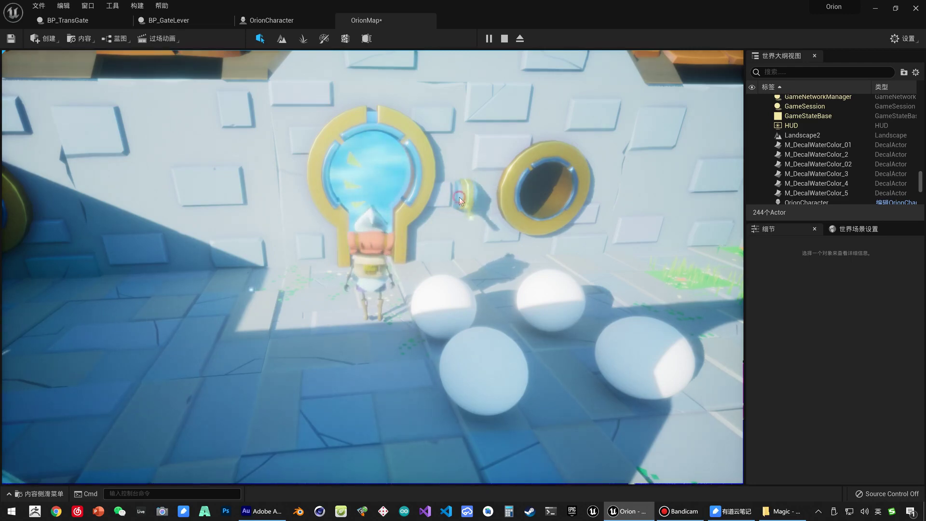